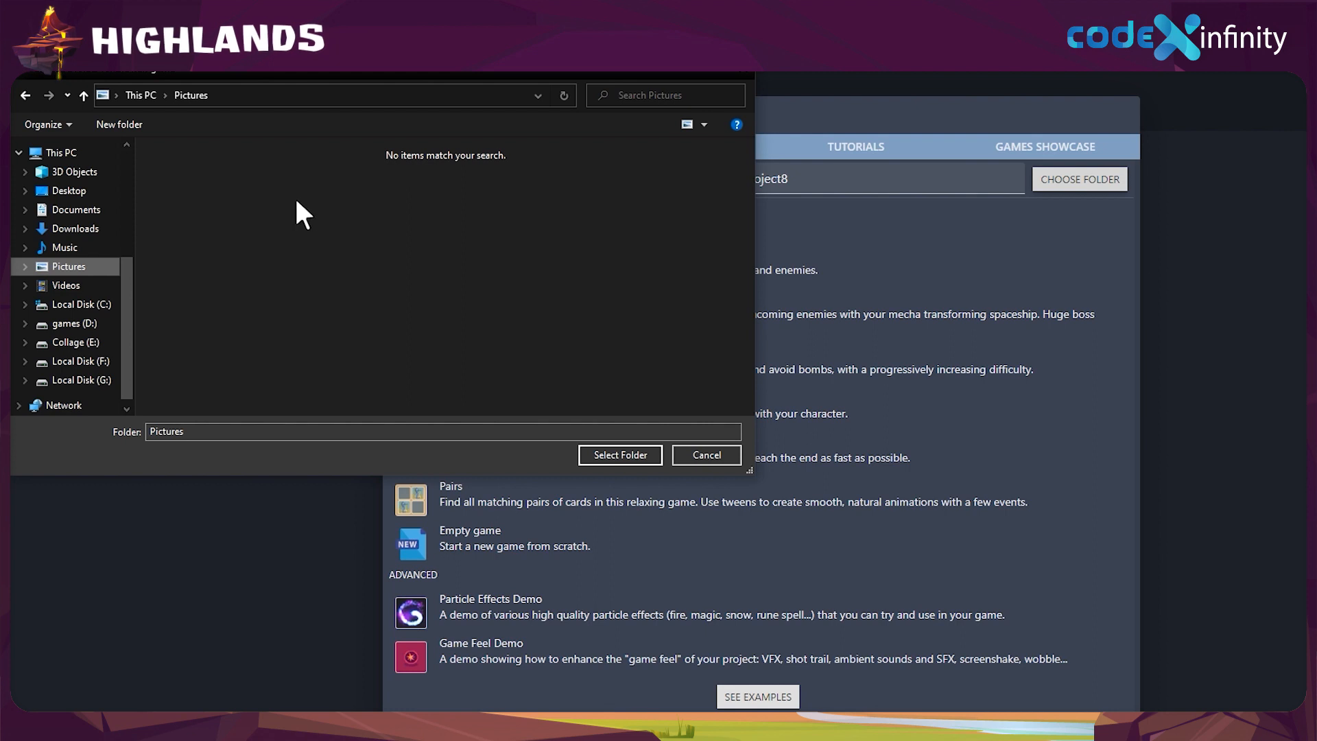
# - Create a folder named WHO NAMED THE EARTH inside Pictures
pyautogui.rightClick(298, 208)
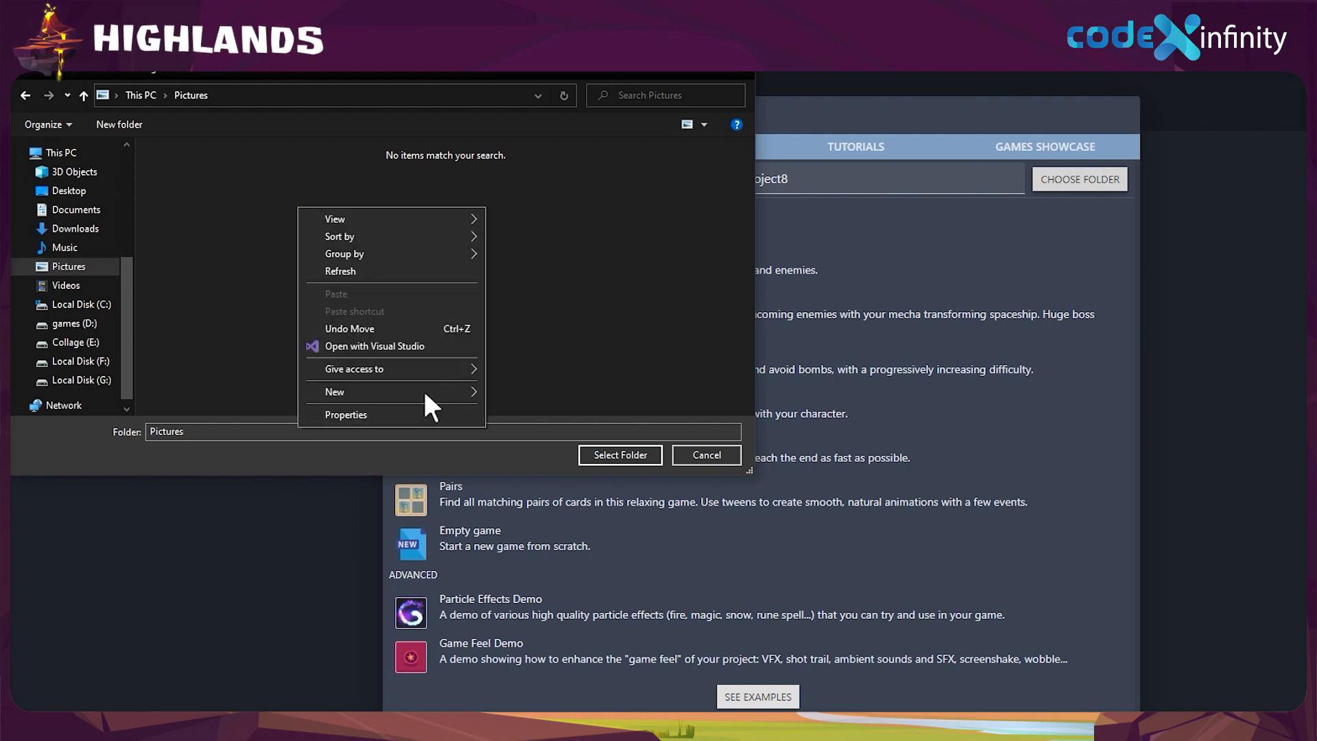
pyautogui.moveTo(409, 389)
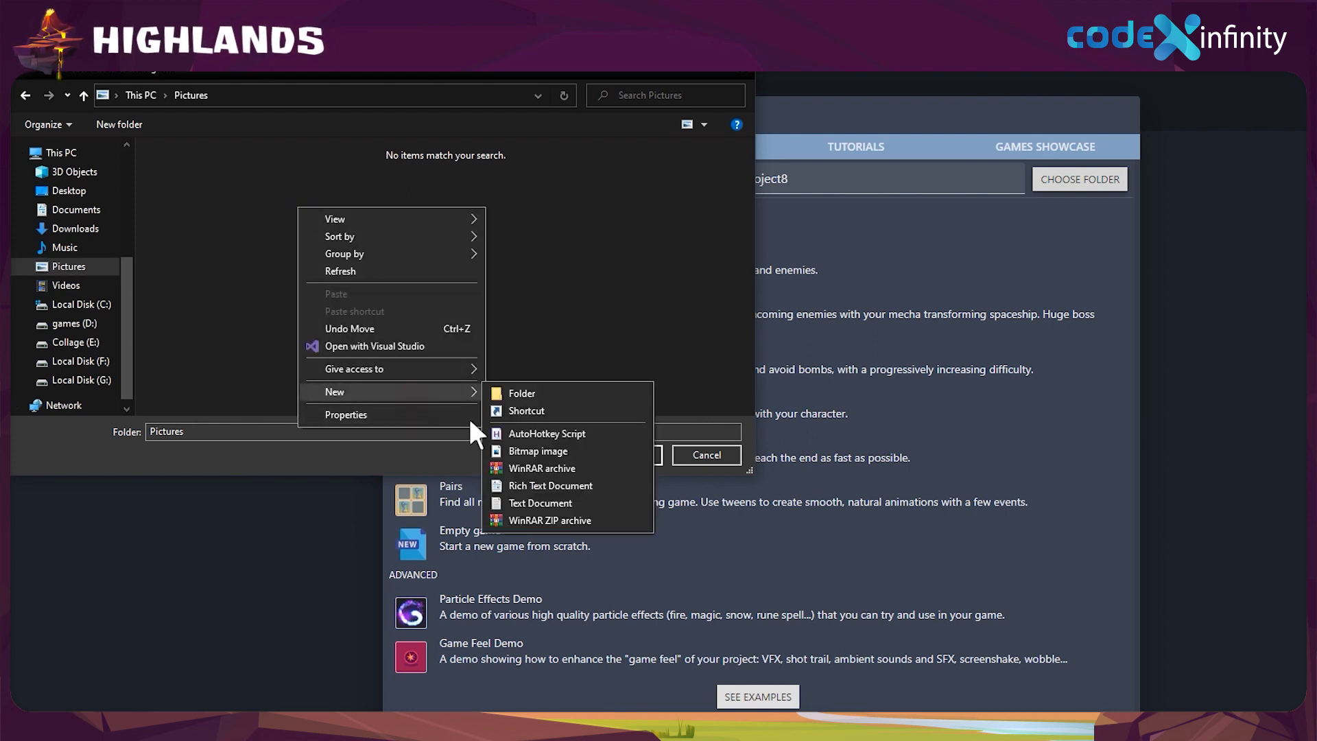
pyautogui.click(516, 393)
pyautogui.write('WHO NAMED THE EARTH')
pyautogui.click(372, 290)
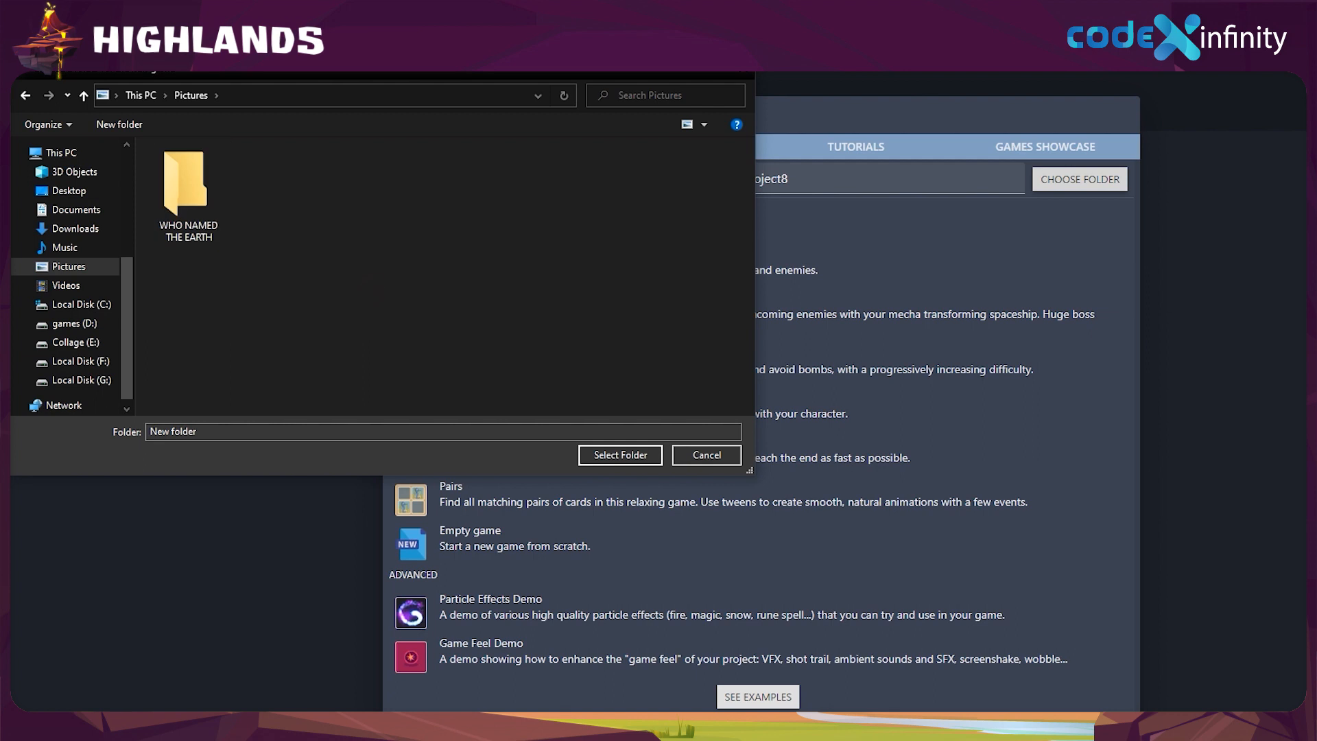
# - Choose the WHO NAMED THE EARTH folder as the project location and create the project from the Empty game starter
pyautogui.doubleClick(199, 192)
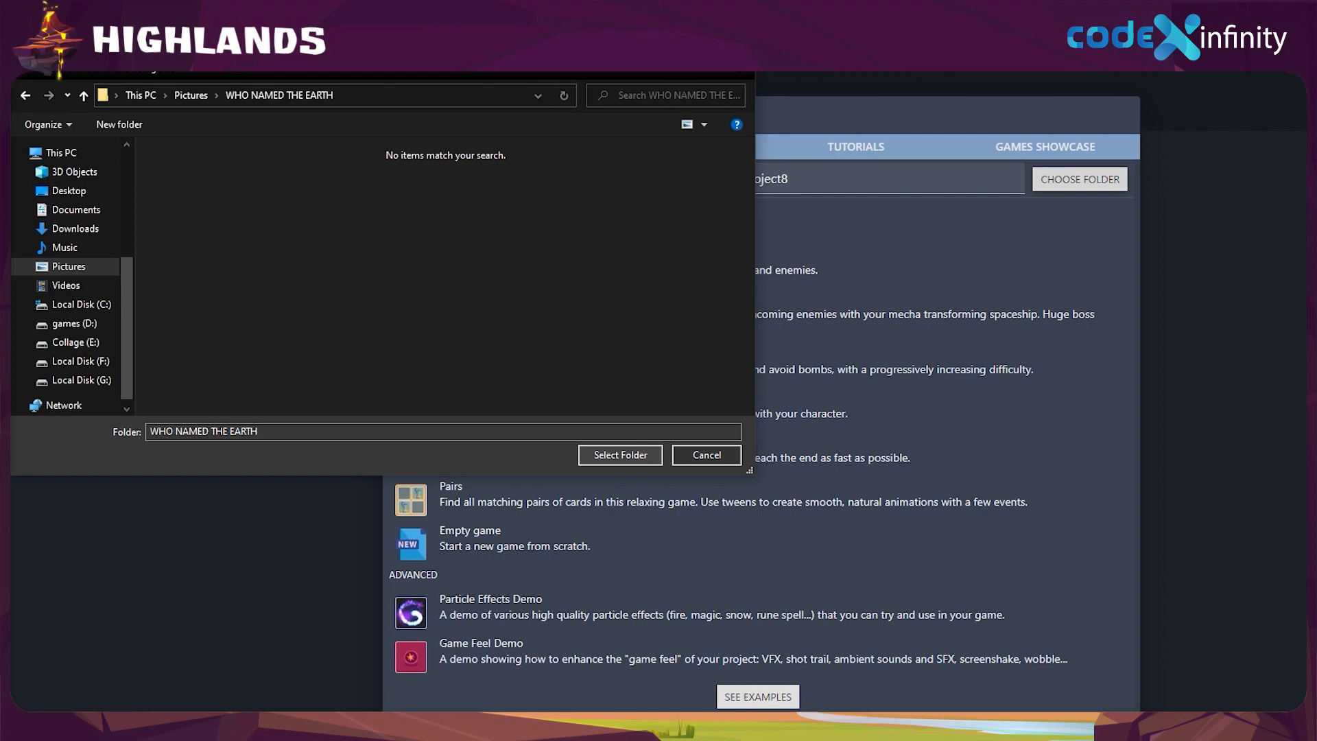
pyautogui.click(610, 449)
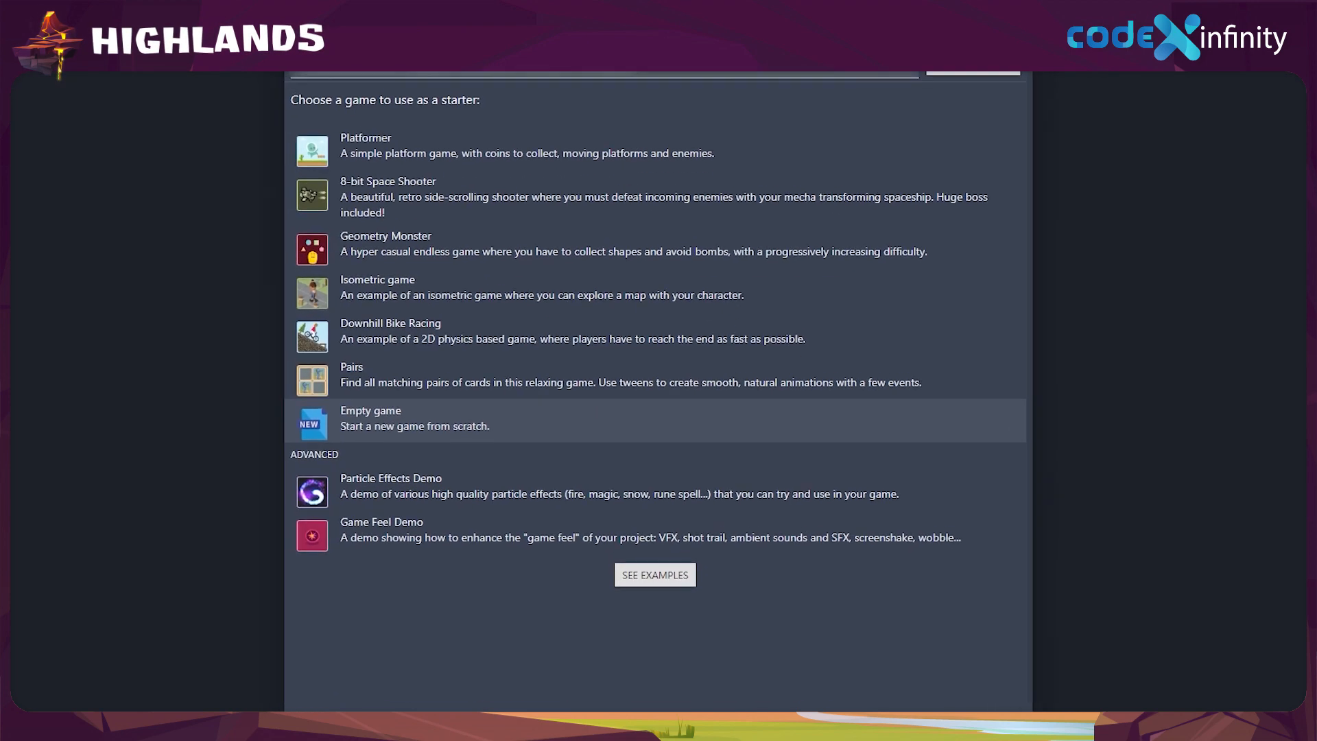
pyautogui.click(565, 405)
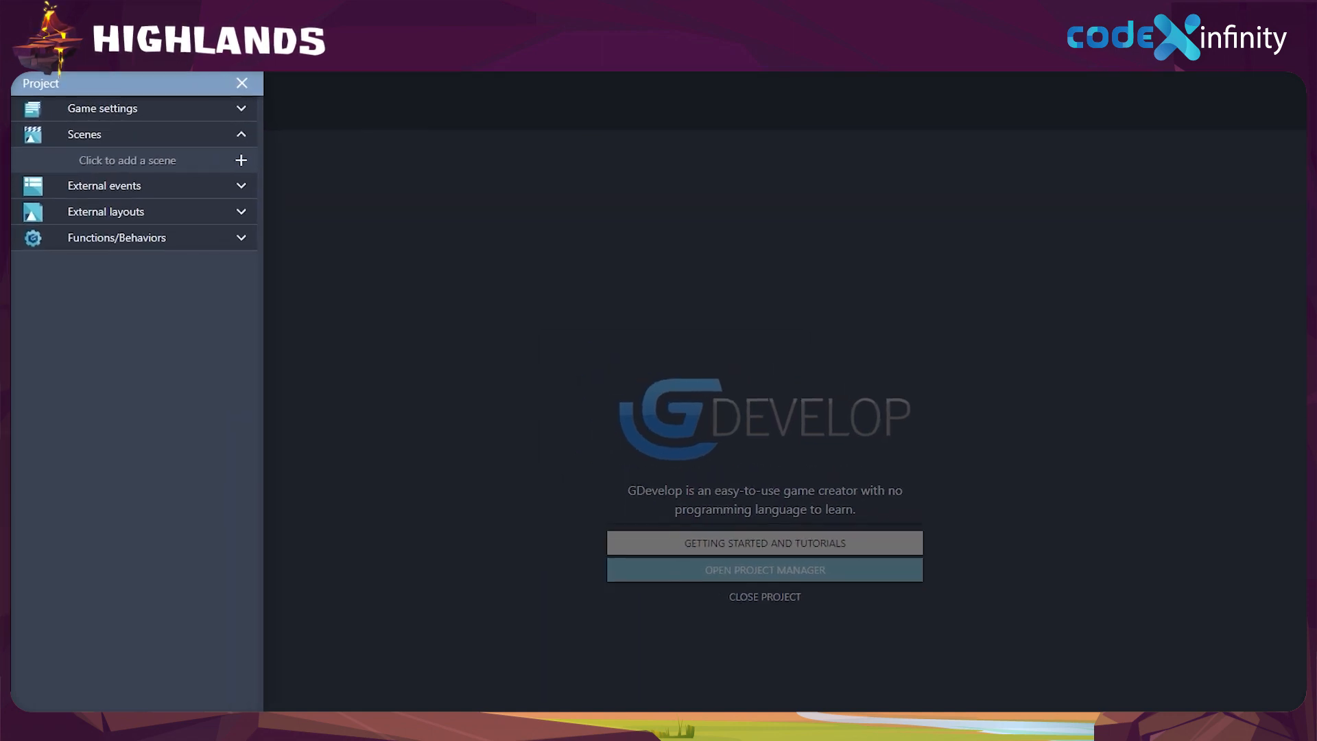
# - Set the game name in the project's game properties to "WHO NAMED THE EARTH ?"
pyautogui.click(118, 107)
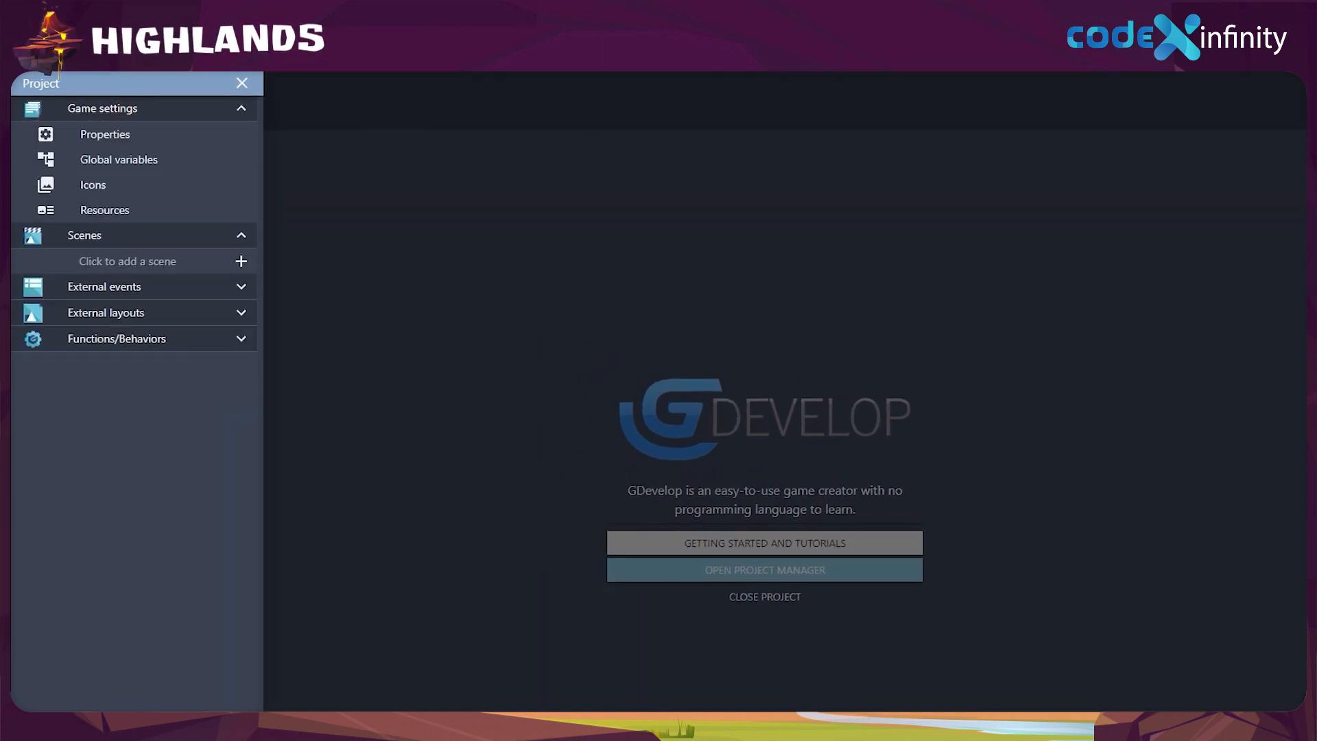
pyautogui.click(112, 132)
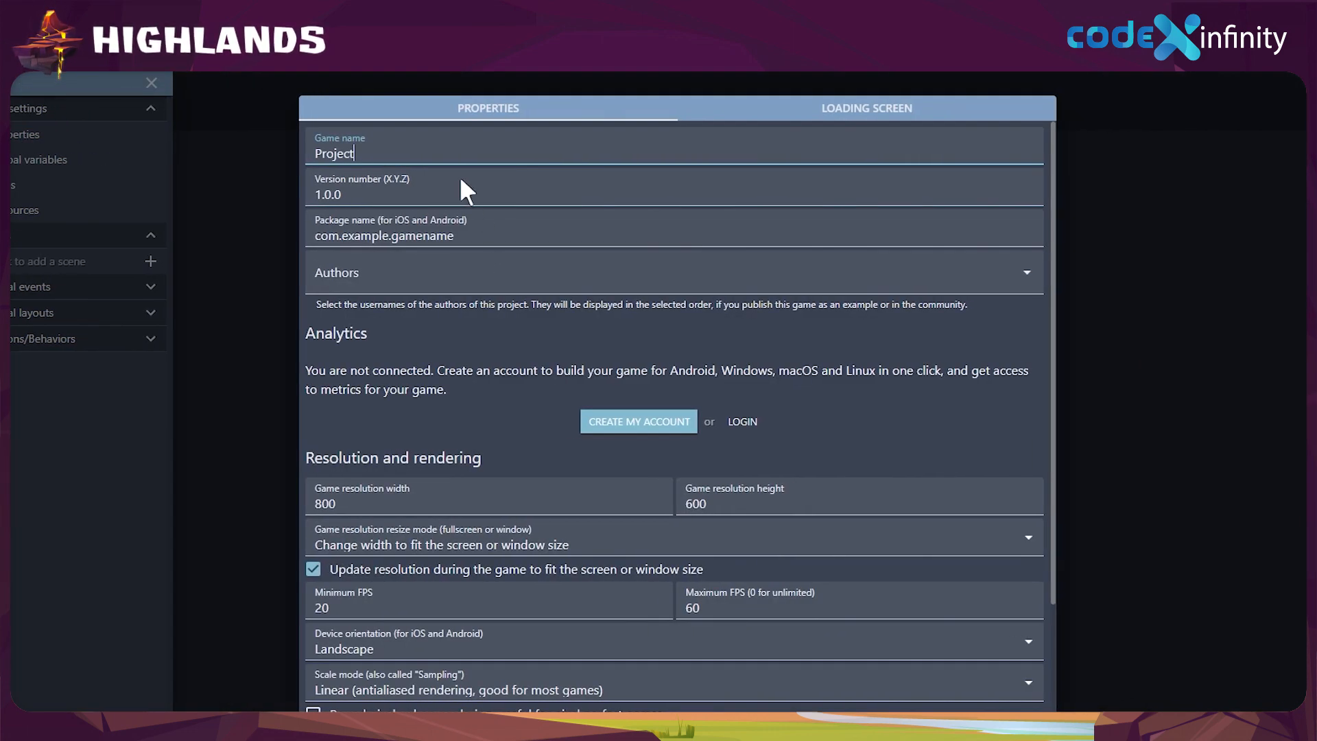
pyautogui.press('BackSpace')
pyautogui.press('BackSpace')
pyautogui.press('BackSpace')
pyautogui.press('BackSpace')
pyautogui.press('BackSpace')
pyautogui.press('BackSpace')
pyautogui.press('BackSpace')
pyautogui.write('WHO NAMED THE EARTH ?')
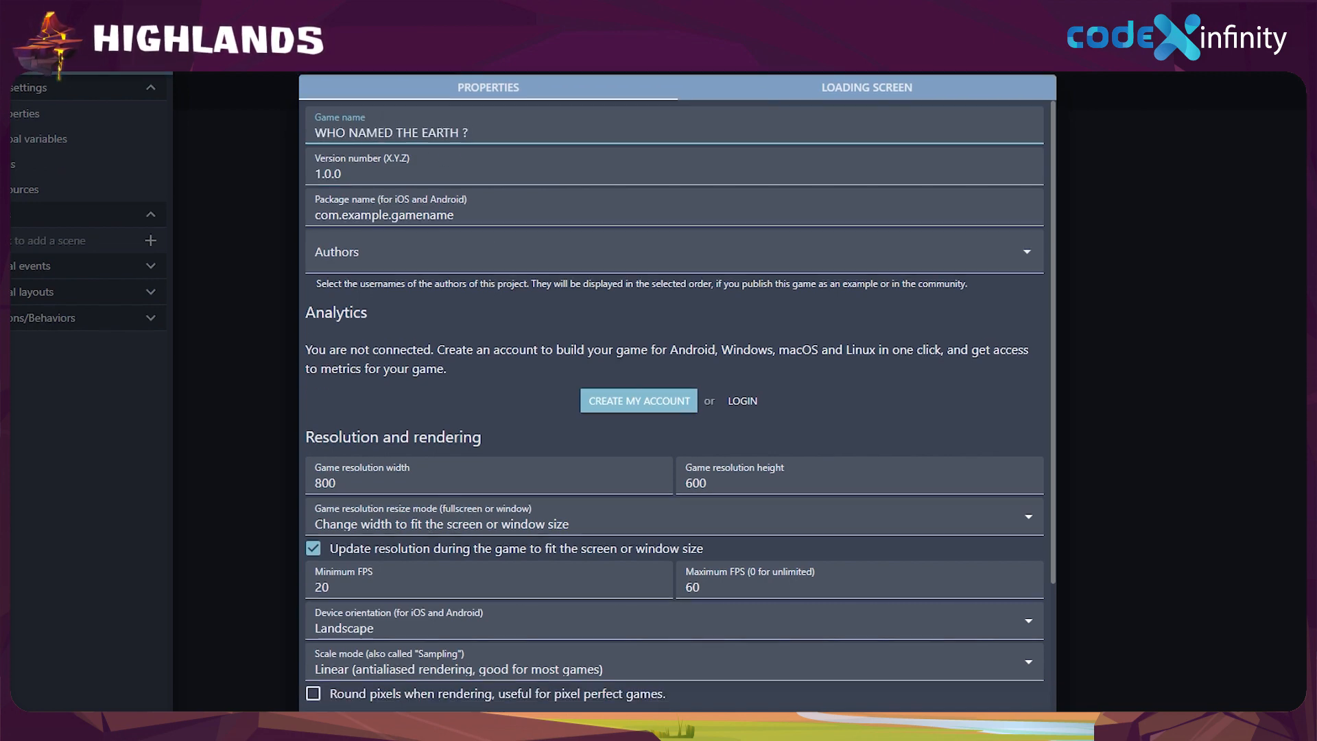
# - Change the package name to com.example.whonamedtheearth
pyautogui.click(485, 206)
pyautogui.press('BackSpace')
pyautogui.press('BackSpace')
pyautogui.press('BackSpace')
pyautogui.press('BackSpace')
pyautogui.press('BackSpace')
pyautogui.press('BackSpace')
pyautogui.press('BackSpace')
pyautogui.press('BackSpace')
pyautogui.write('whonamedtheearth')
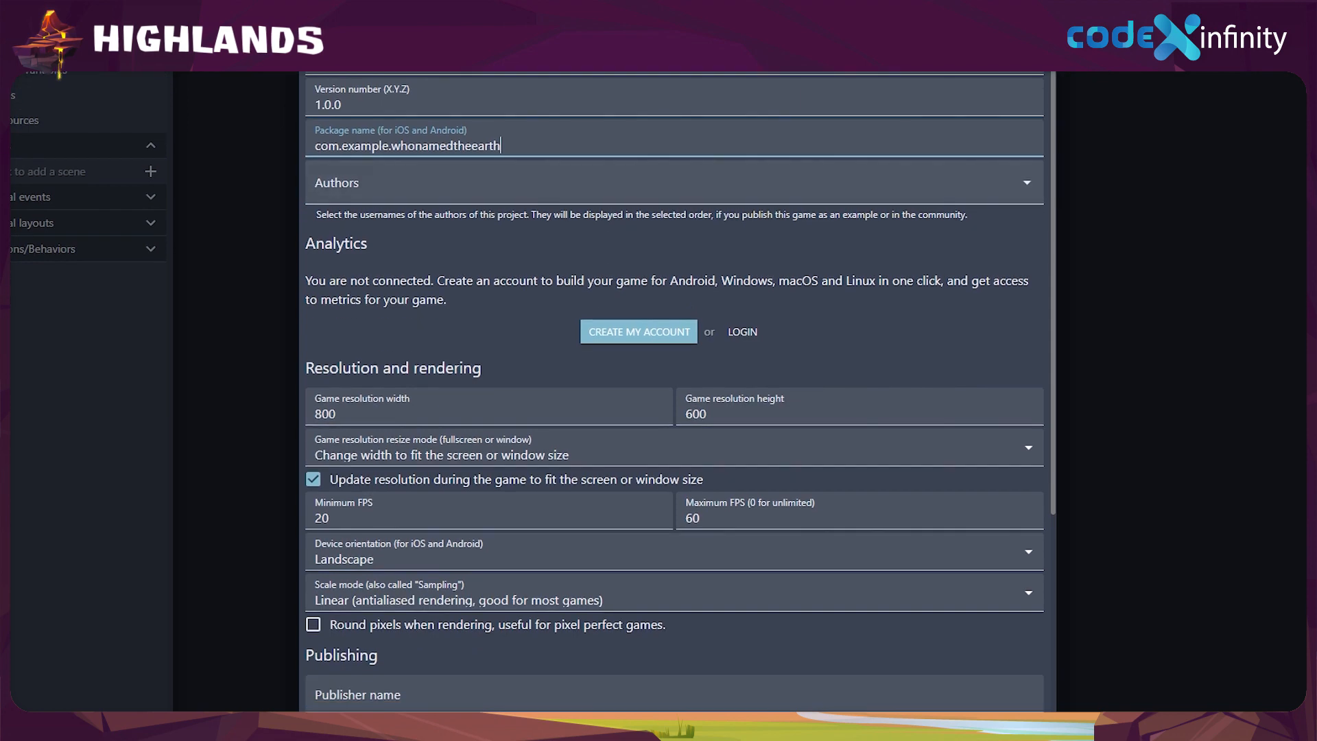
# - Set the game resolution to 1920 wide by 1080 high and apply the game properties
pyautogui.click(426, 399)
pyautogui.press('BackSpace')
pyautogui.press('BackSpace')
pyautogui.press('BackSpace')
pyautogui.write('1920')
pyautogui.press('BackSpace')
pyautogui.write('20')
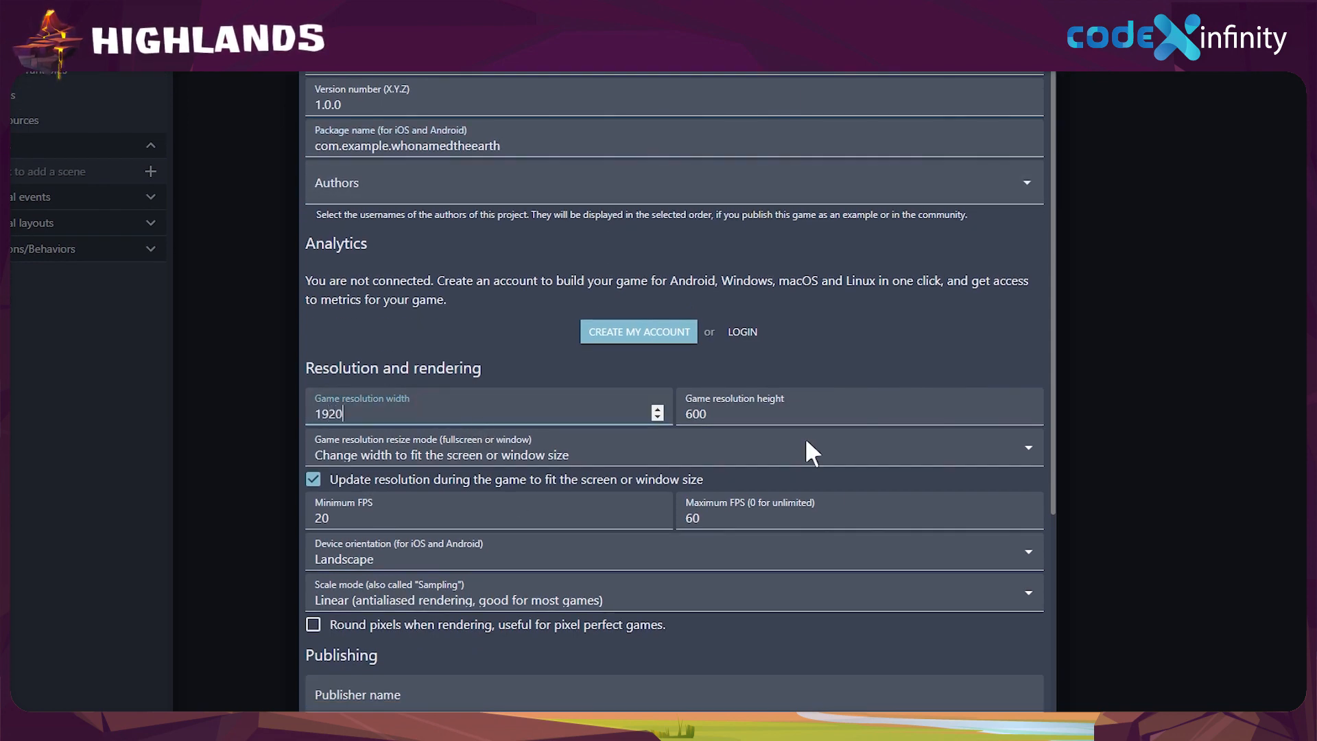
pyautogui.click(742, 410)
pyautogui.press('BackSpace')
pyautogui.press('BackSpace')
pyautogui.press('BackSpace')
pyautogui.write('1080')
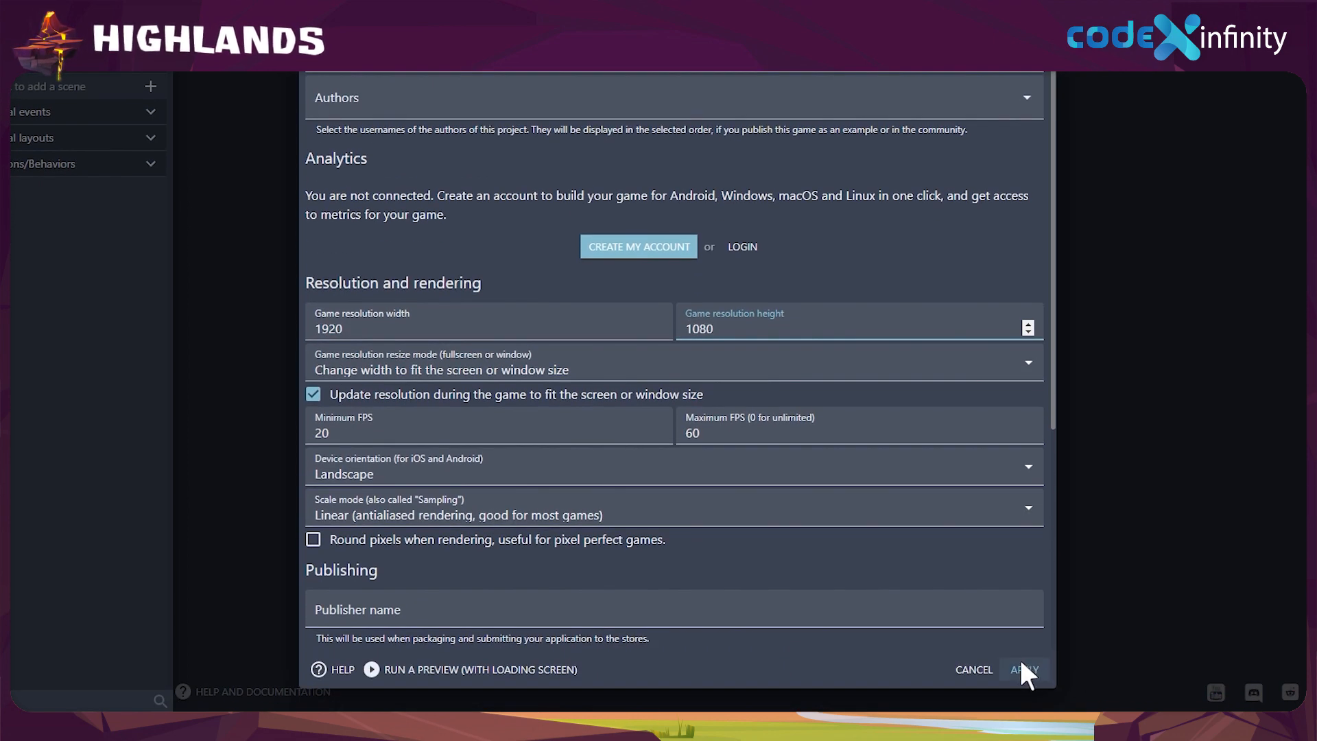
pyautogui.click(1022, 669)
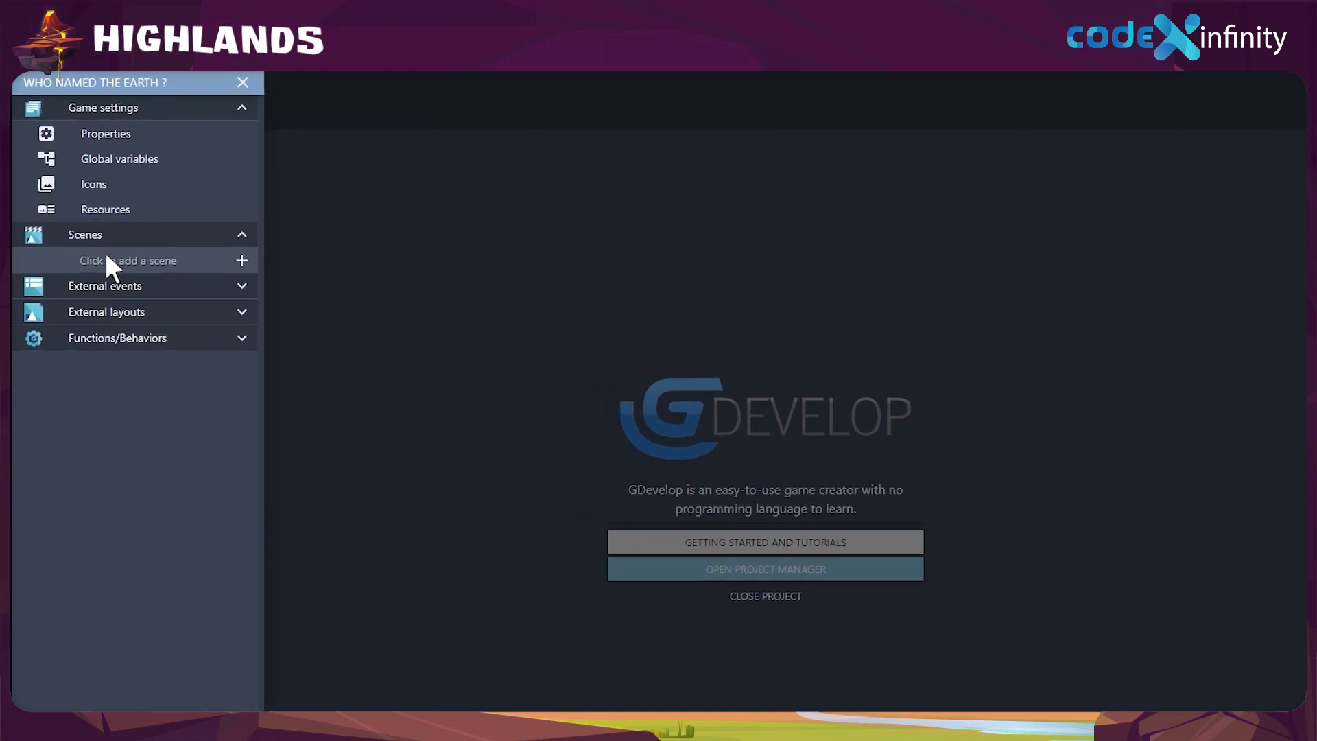
# - Add a new scene to the project and rename it animation
pyautogui.click(109, 261)
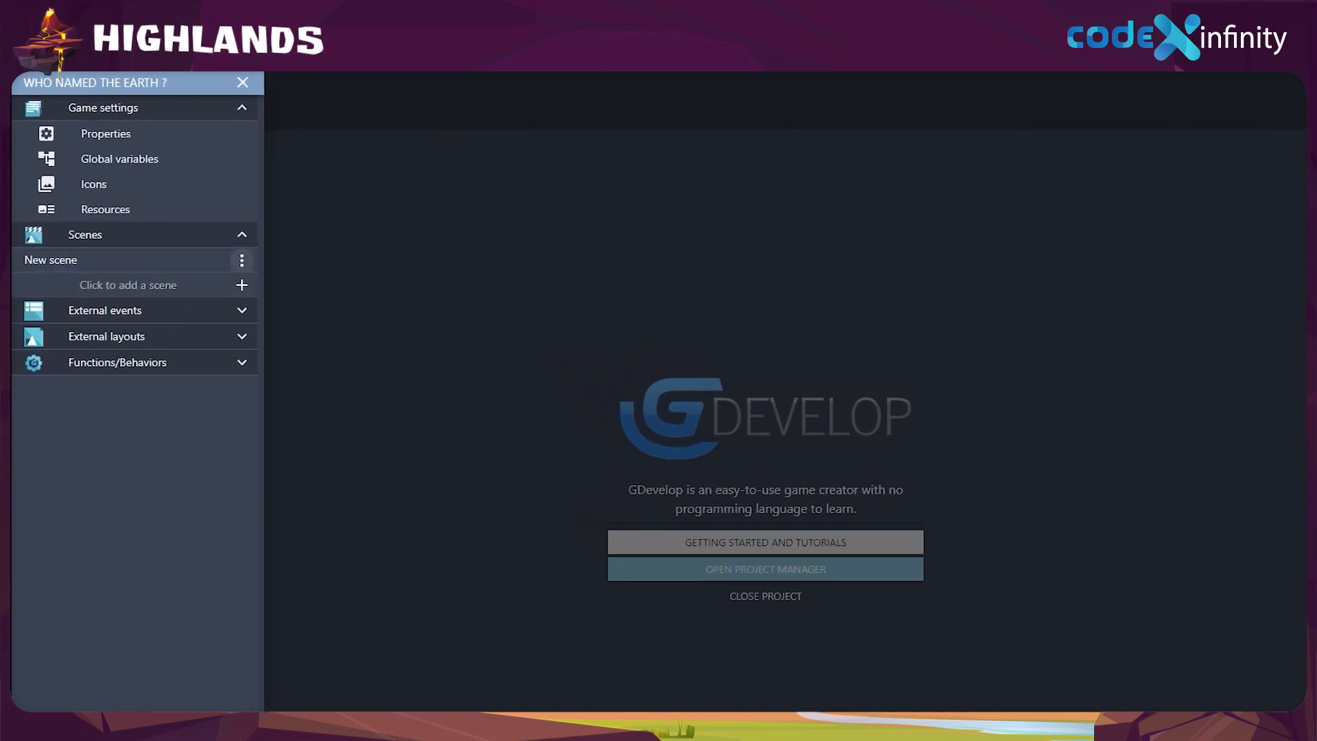
pyautogui.click(242, 260)
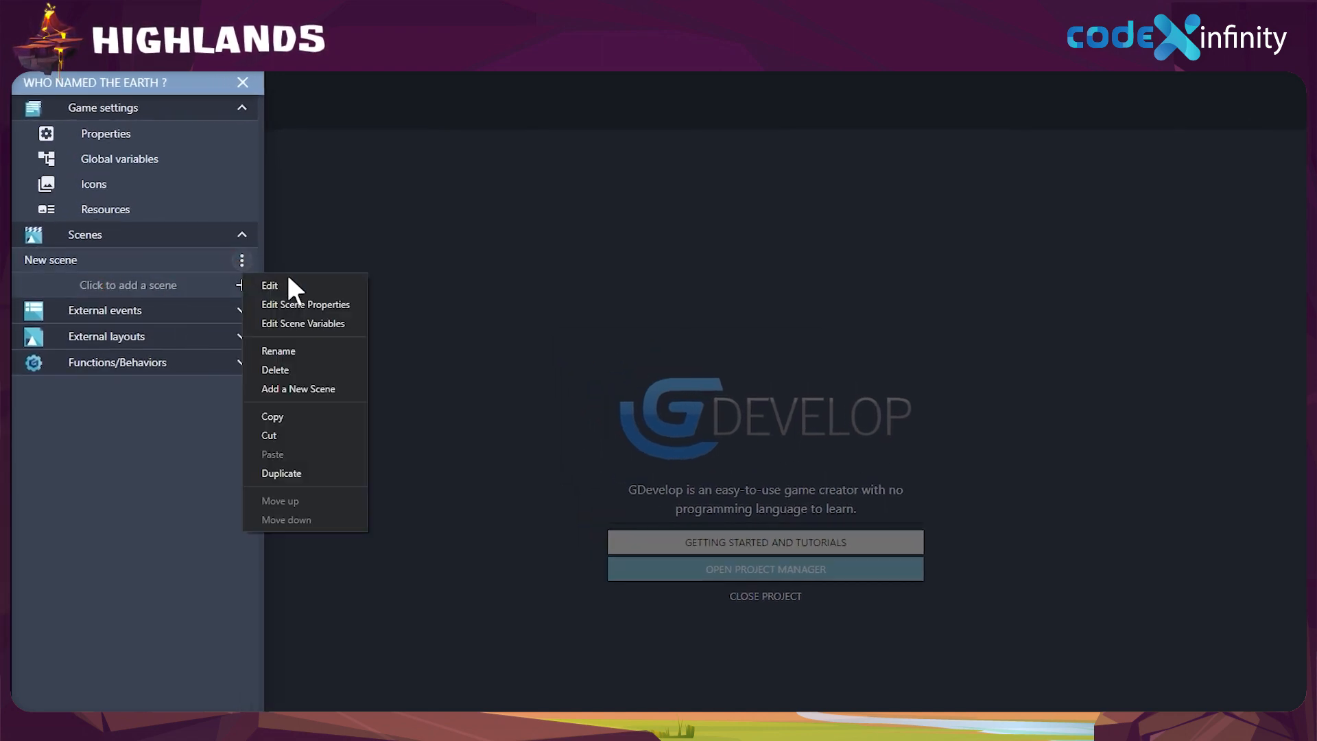
pyautogui.click(275, 350)
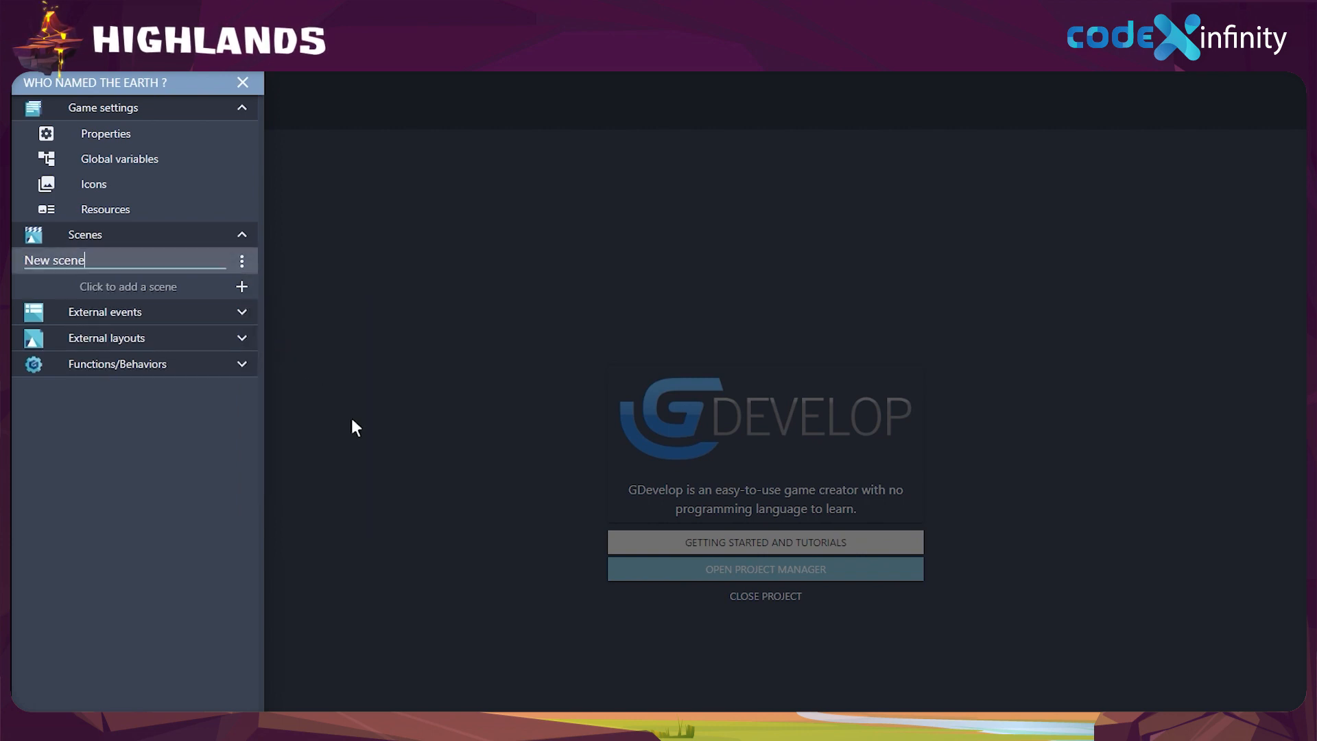
pyautogui.press('BackSpace')
pyautogui.press('BackSpace')
pyautogui.press('BackSpace')
pyautogui.press('BackSpace')
pyautogui.press('BackSpace')
pyautogui.press('BackSpace')
pyautogui.press('BackSpace')
pyautogui.press('BackSpace')
pyautogui.press('BackSpace')
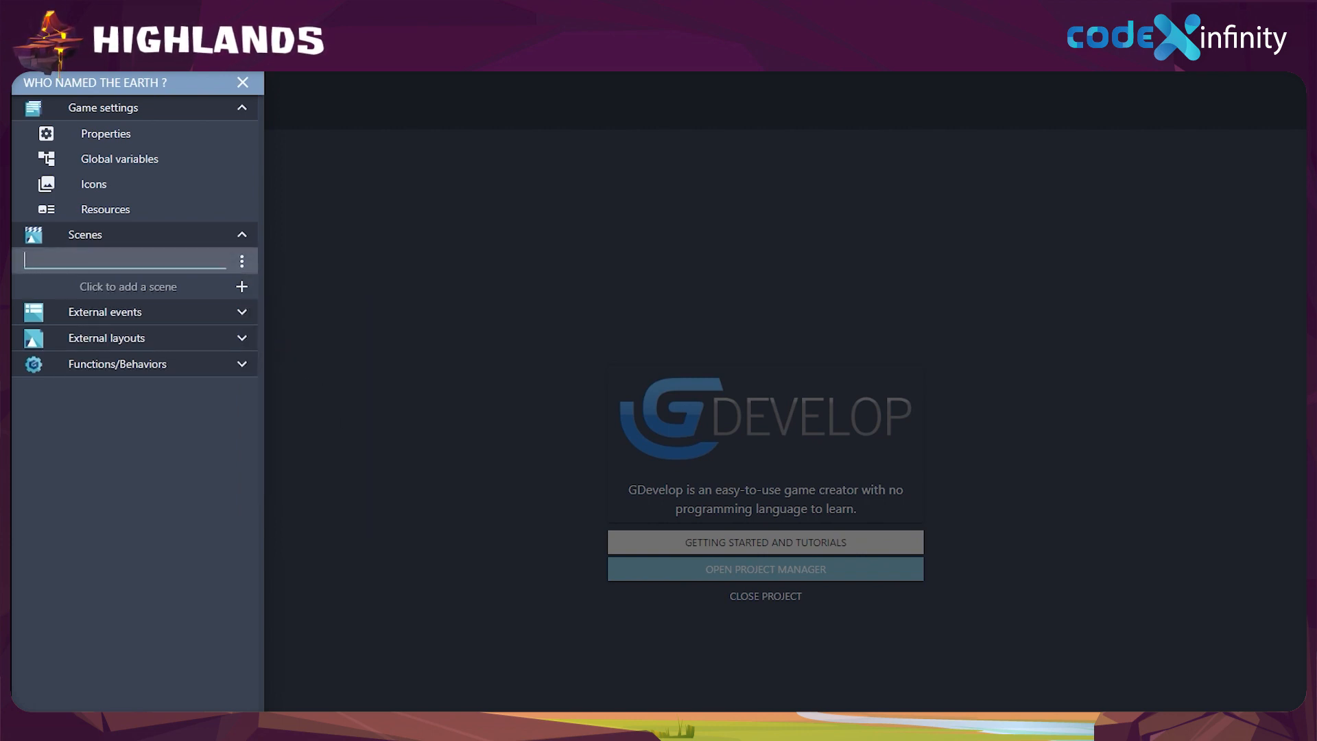
pyautogui.write('animation')
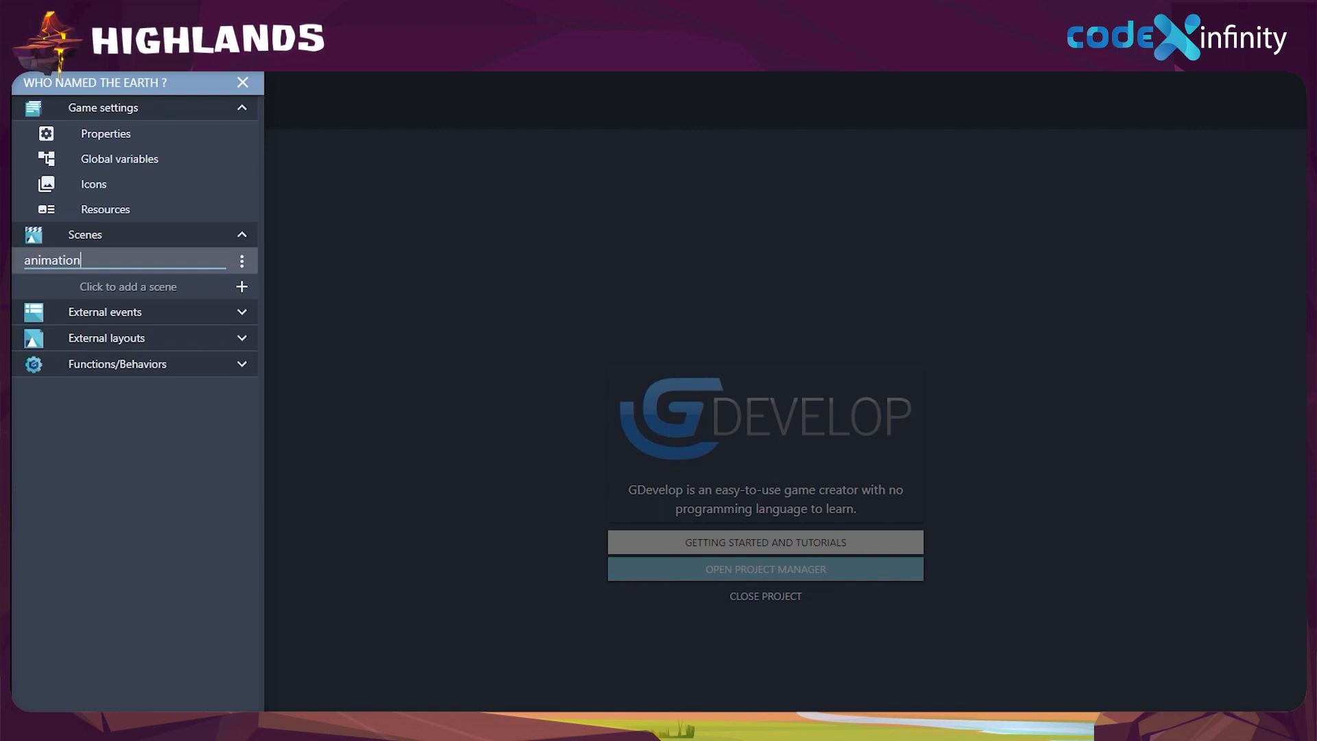
pyautogui.press('Return')
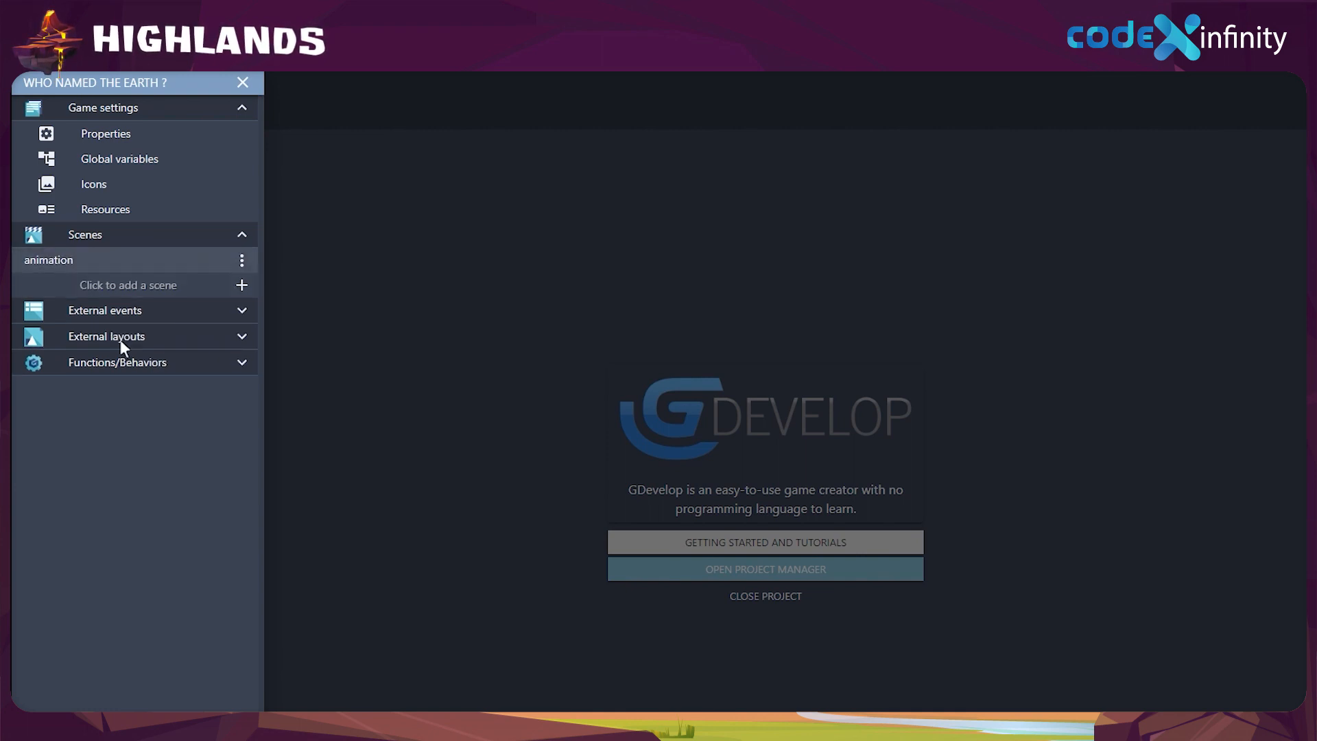
# - Open the animation scene in the scene editor
pyautogui.click(34, 261)
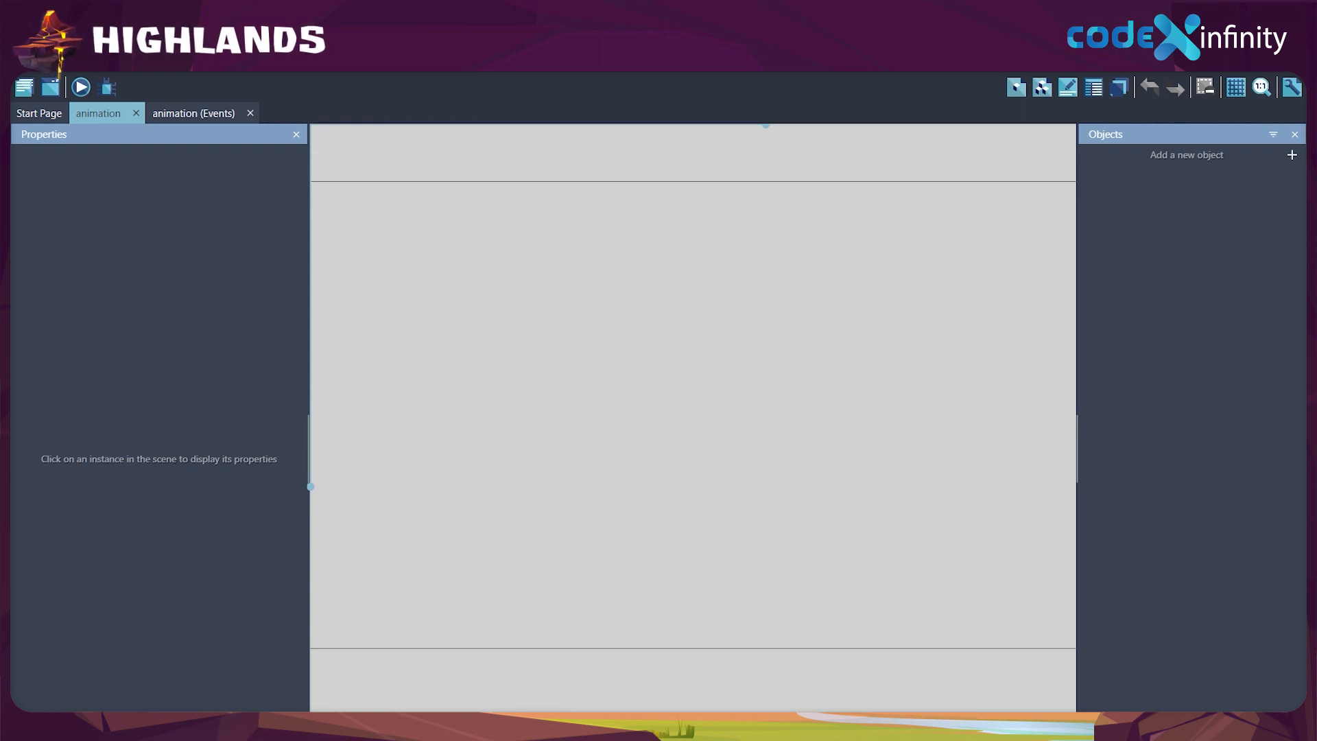
pyautogui.scroll(-1, 696, 358)
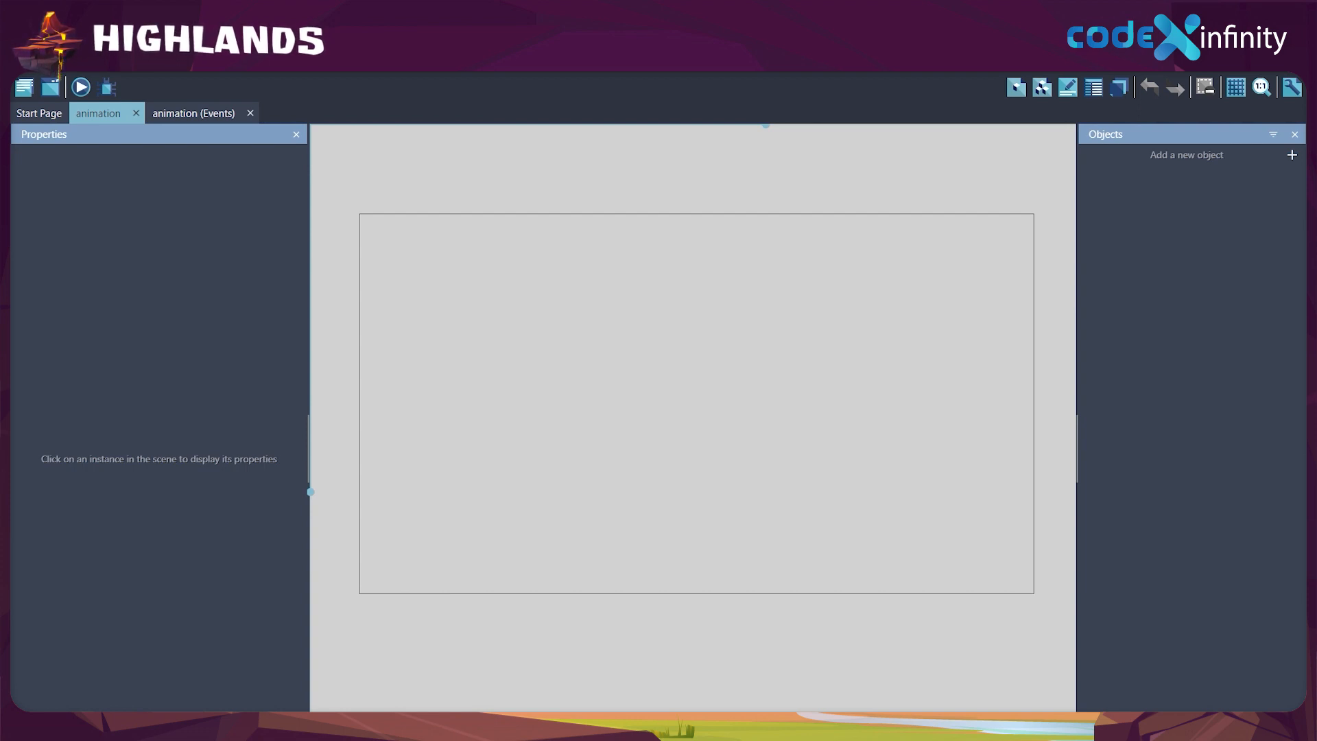
pyautogui.scroll(-2, 655, 401)
pyautogui.scroll(3, 655, 401)
pyautogui.scroll(-1, 655, 401)
pyautogui.scroll(-2, 696, 404)
pyautogui.scroll(1, 696, 403)
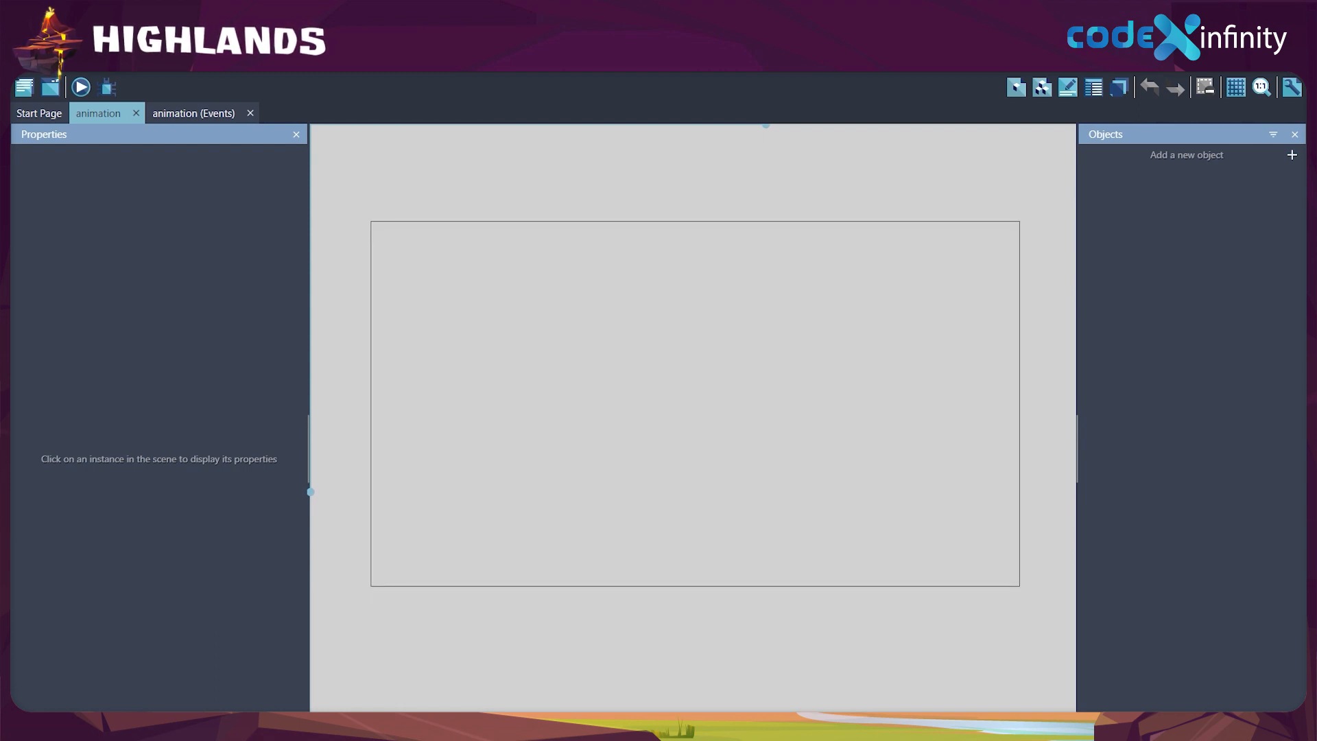
pyautogui.moveTo(695, 404)
pyautogui.mouseDown(button='middle')
pyautogui.moveTo(731, 404)
pyautogui.moveTo(660, 407)
pyautogui.moveTo(696, 408)
pyautogui.mouseUp(button='middle')
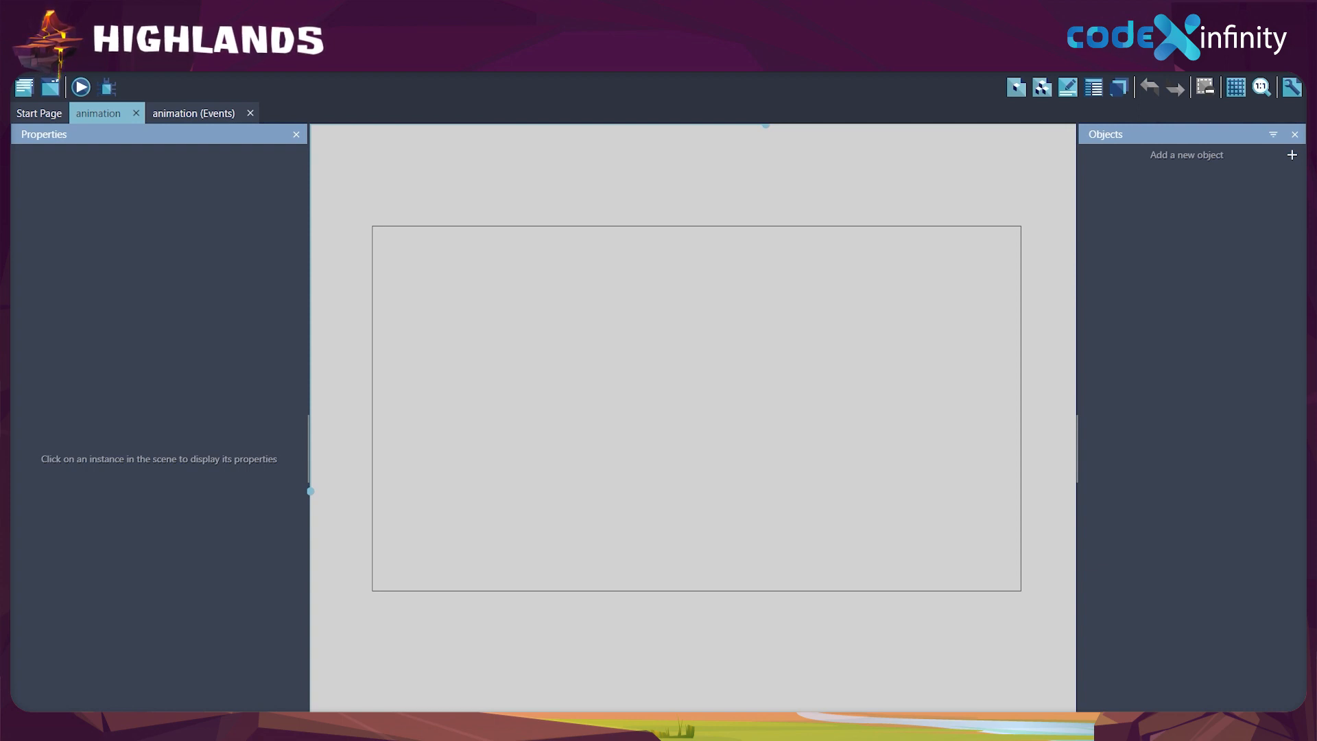
# - Set the scene background color to black (0;0;0) in the scene properties
pyautogui.rightClick(667, 648)
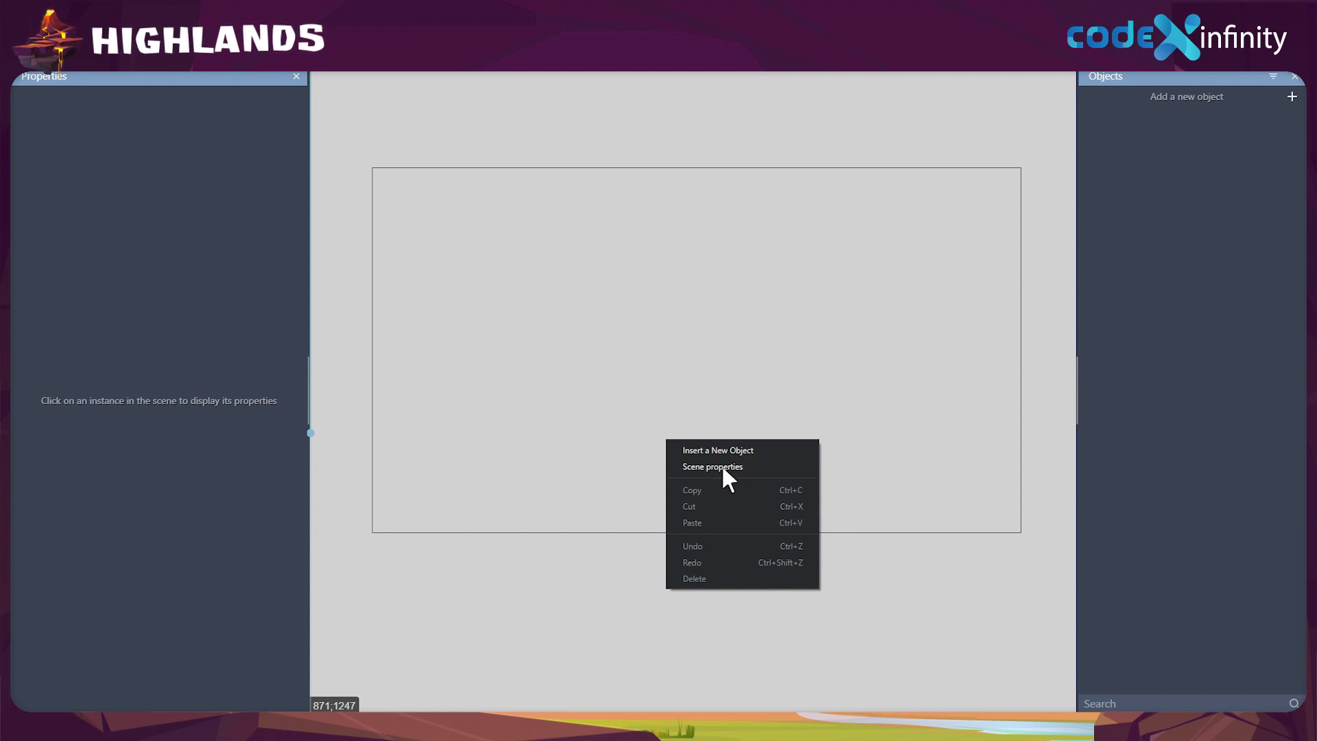
pyautogui.click(701, 464)
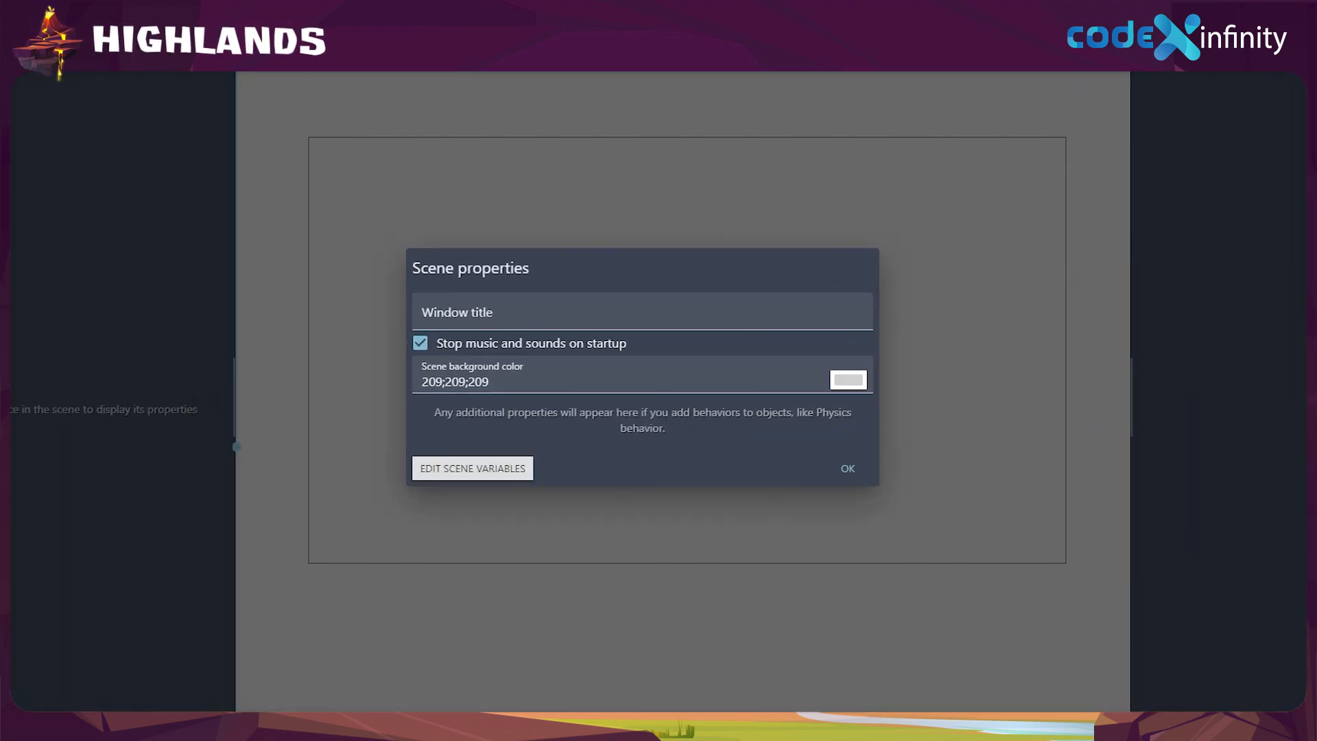
pyautogui.click(848, 379)
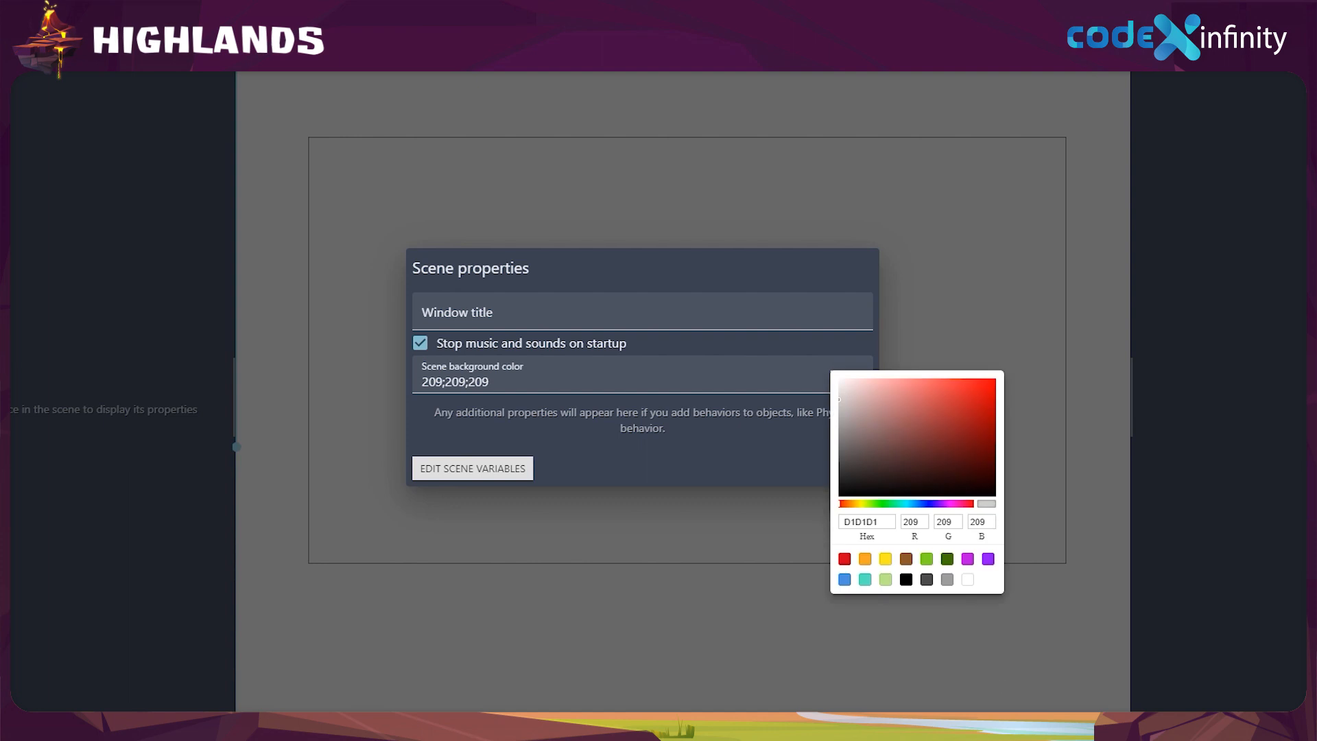
pyautogui.click(906, 578)
pyautogui.click(978, 621)
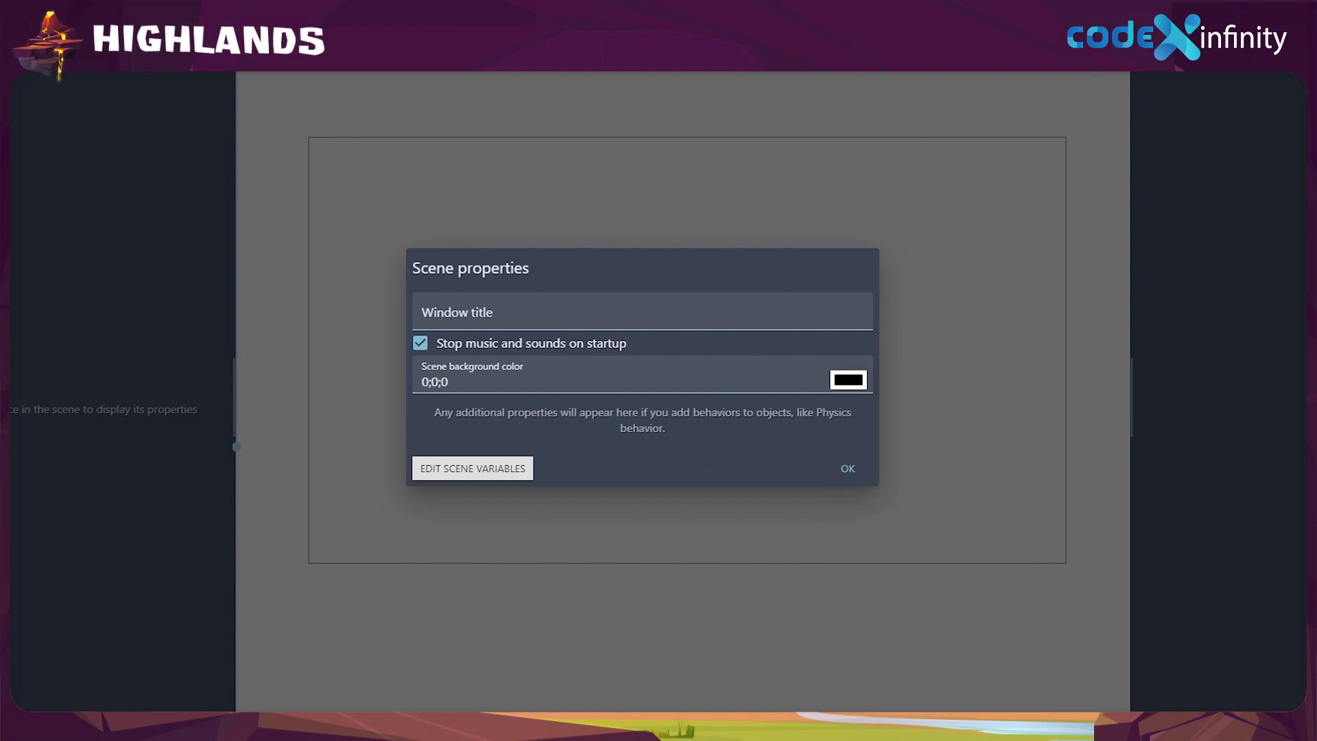
pyautogui.click(849, 469)
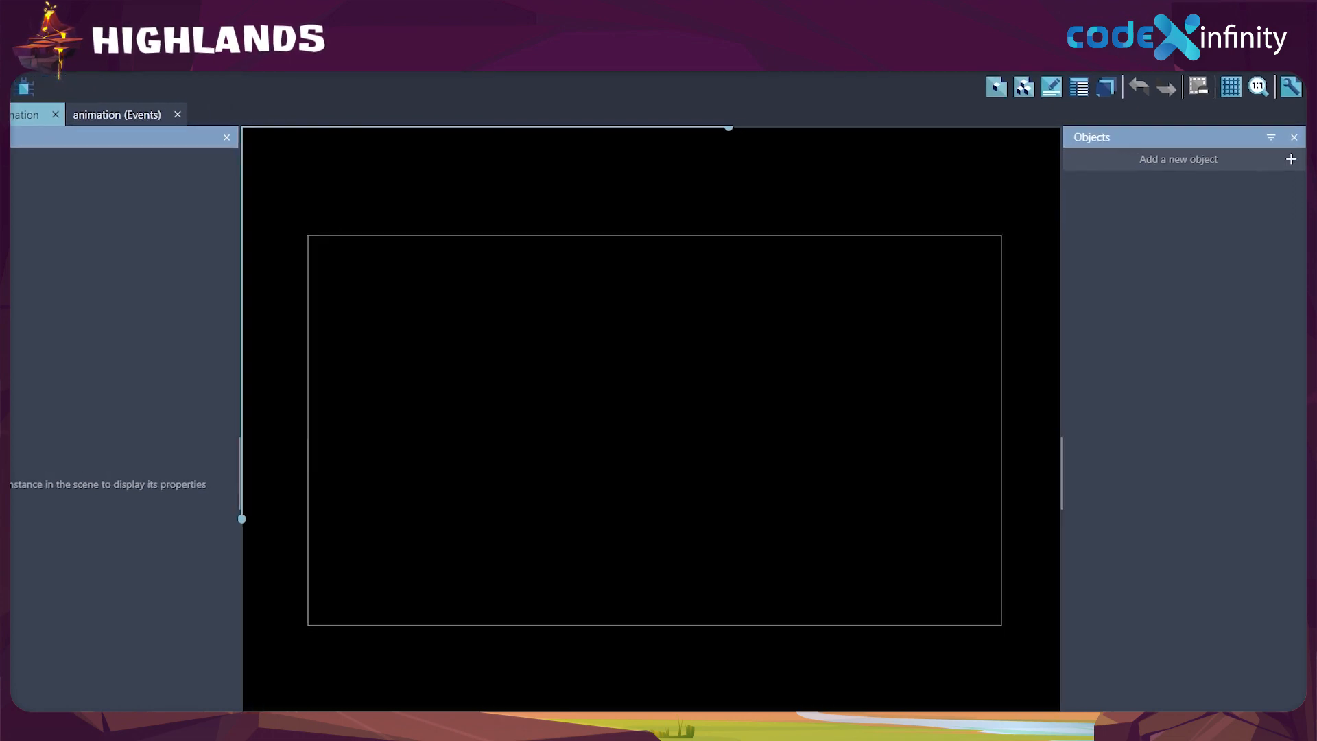
# - Add a new Sprite object from scratch to the scene and name it background
pyautogui.click(1164, 167)
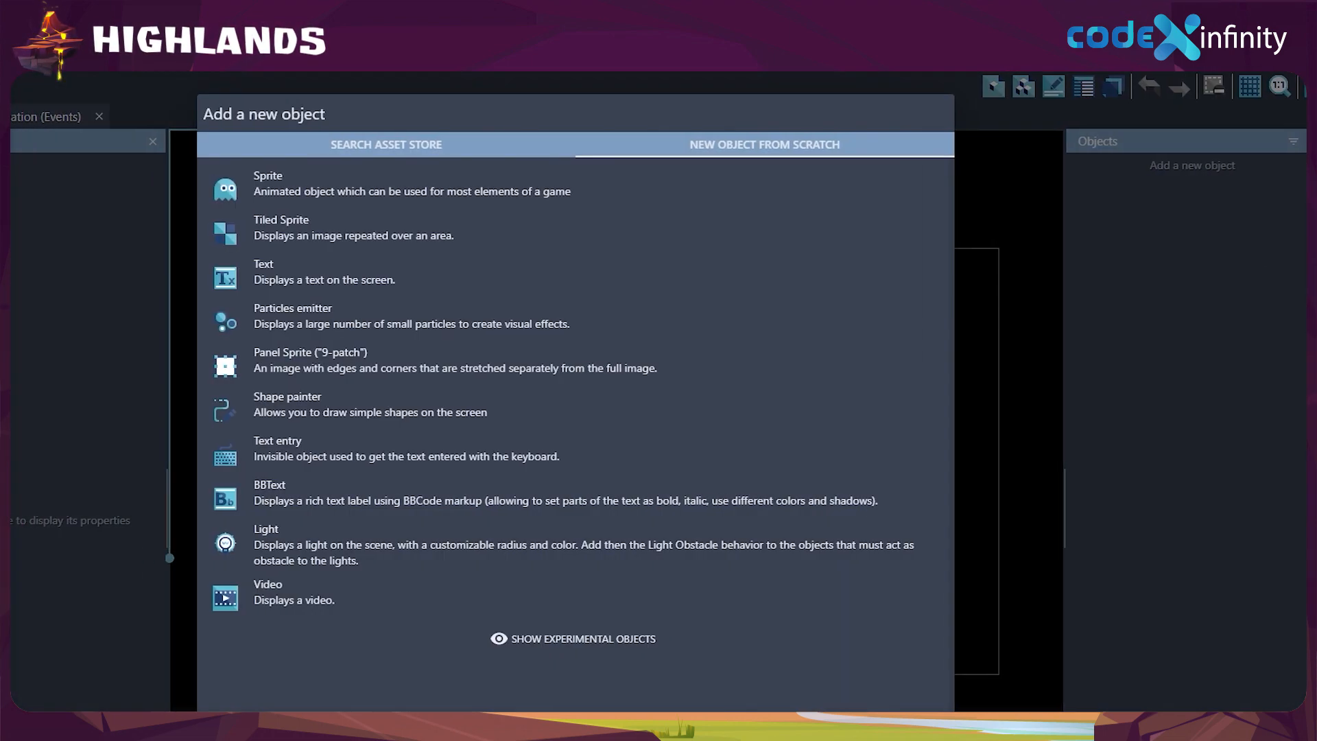
pyautogui.click(639, 180)
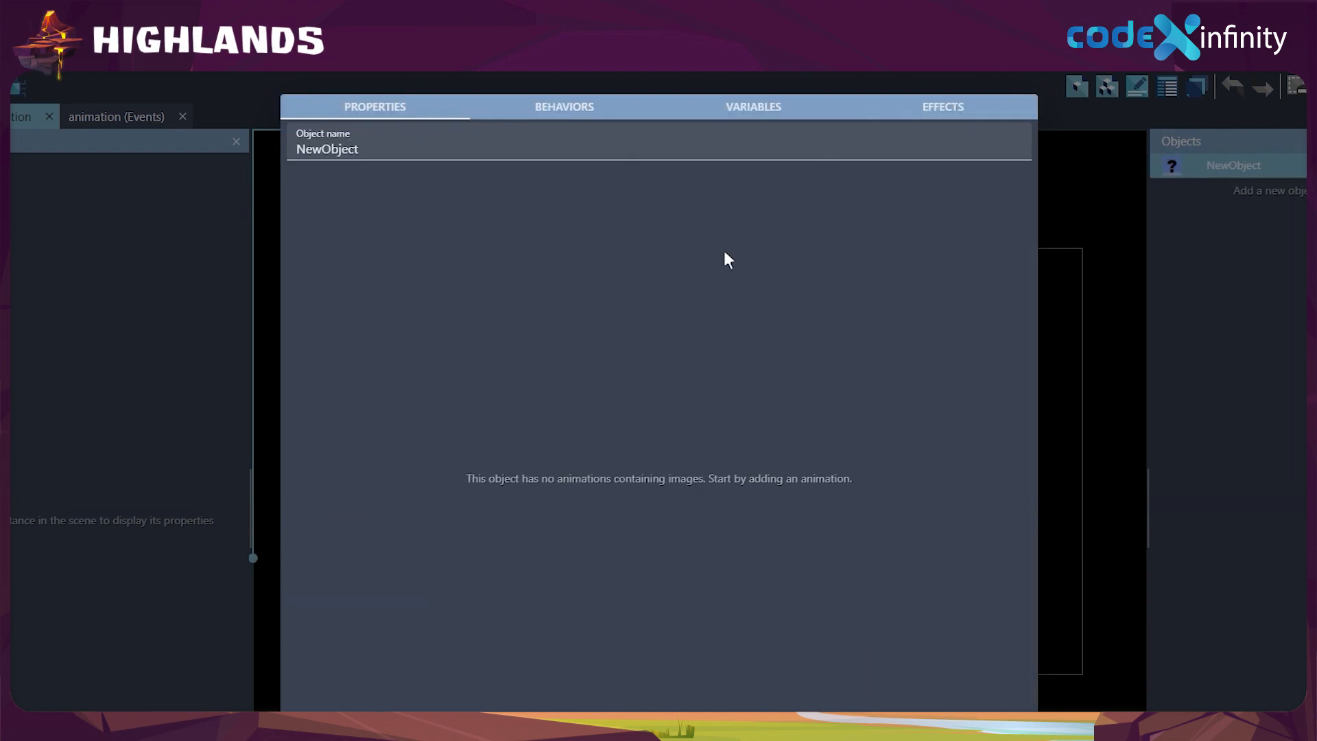
pyautogui.click(506, 146)
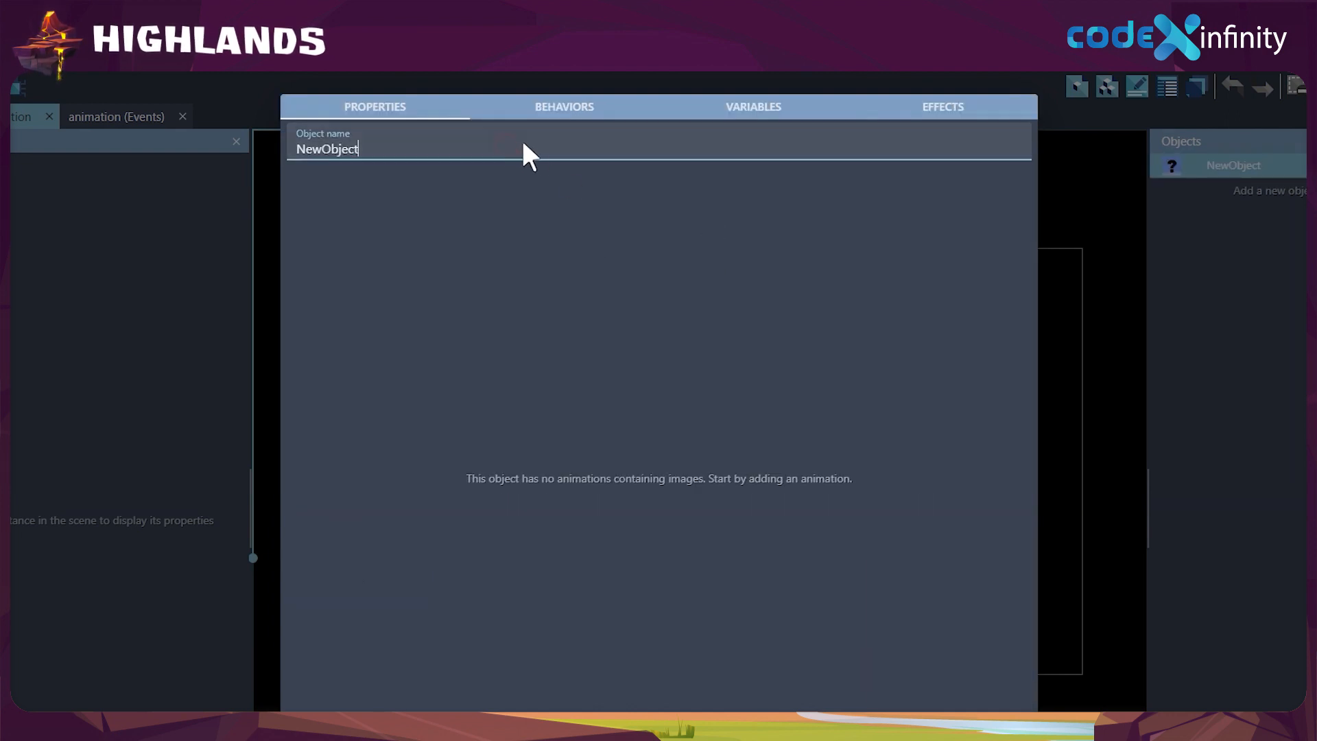
pyautogui.press('BackSpace')
pyautogui.press('BackSpace')
pyautogui.press('BackSpace')
pyautogui.press('BackSpace')
pyautogui.press('BackSpace')
pyautogui.press('BackSpace')
pyautogui.press('BackSpace')
pyautogui.press('BackSpace')
pyautogui.press('BackSpace')
pyautogui.write('background')
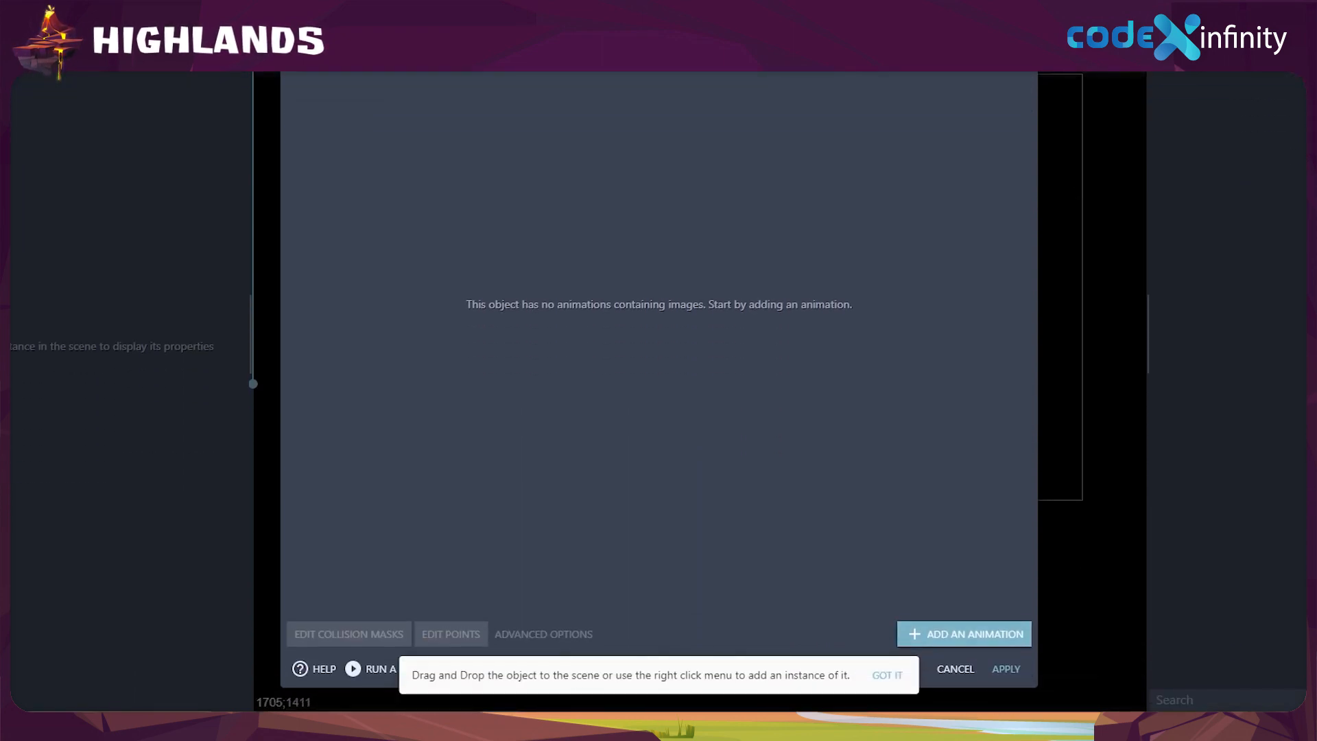
# - Add an animation to the background object using images BACKGROUND (1) through BACKGROUND (35) from Downloads, copying them into the project folder
pyautogui.click(993, 630)
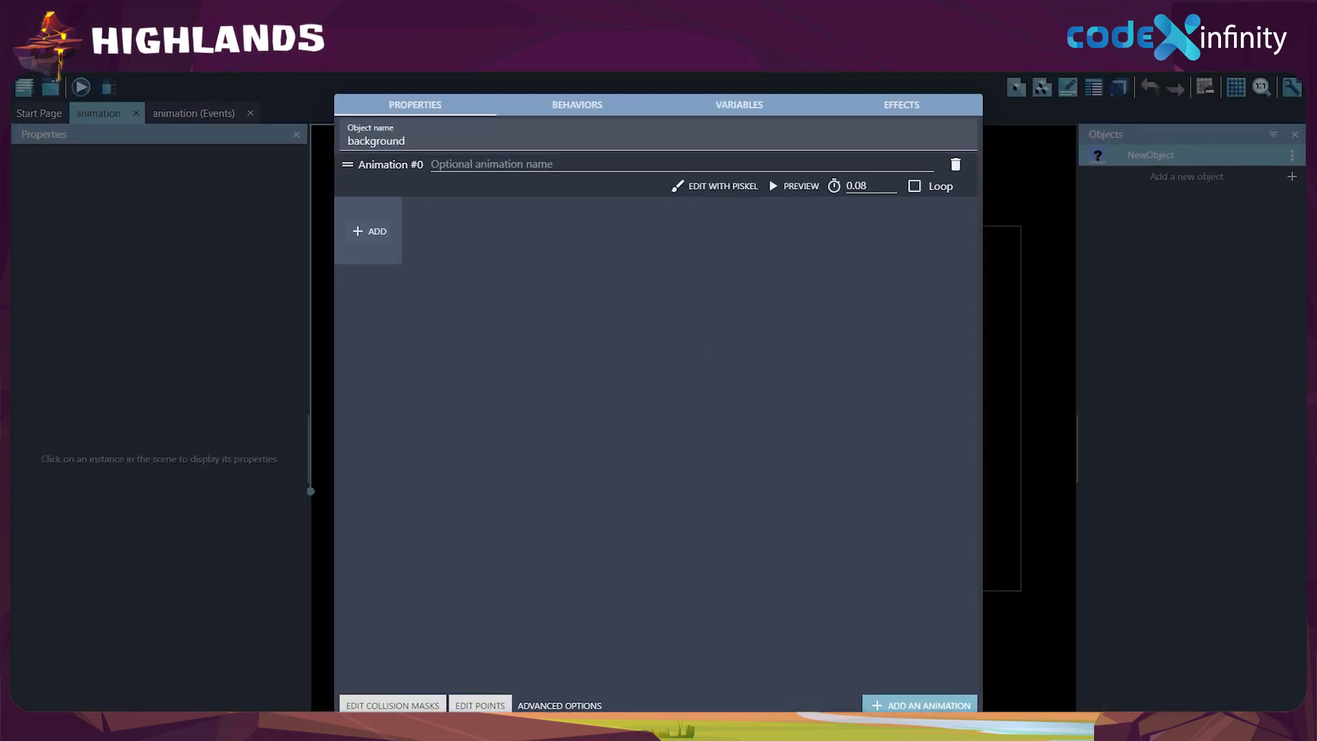
pyautogui.click(377, 231)
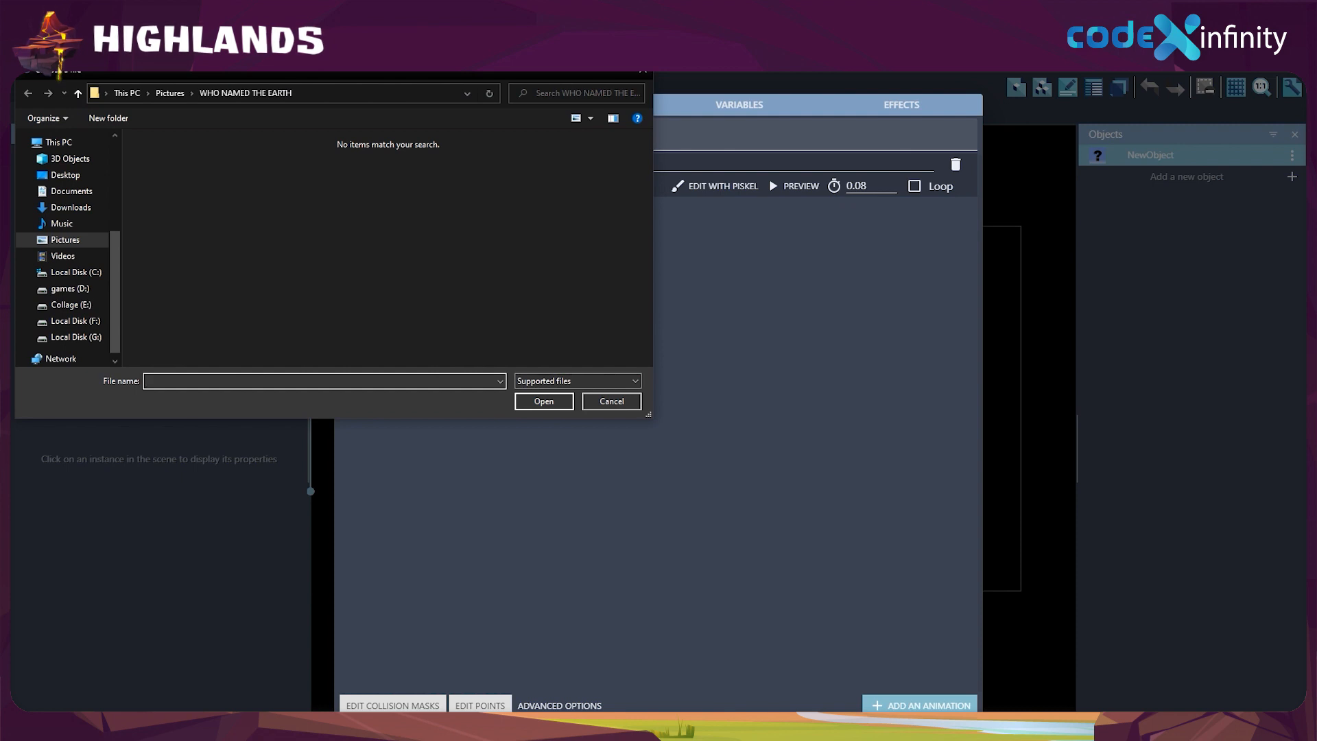
pyautogui.click(75, 207)
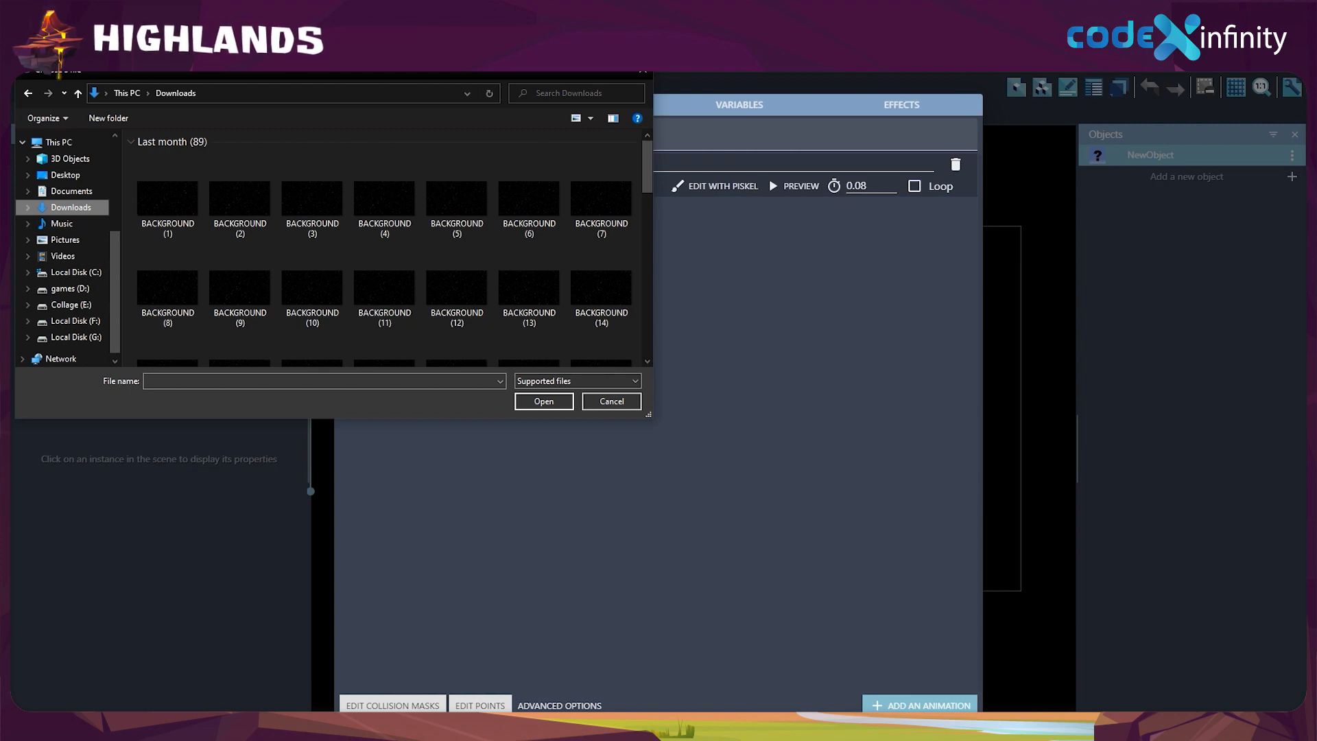
pyautogui.click(155, 199)
pyautogui.keyDown('shift'); pyautogui.click(312, 202); pyautogui.keyUp('shift')
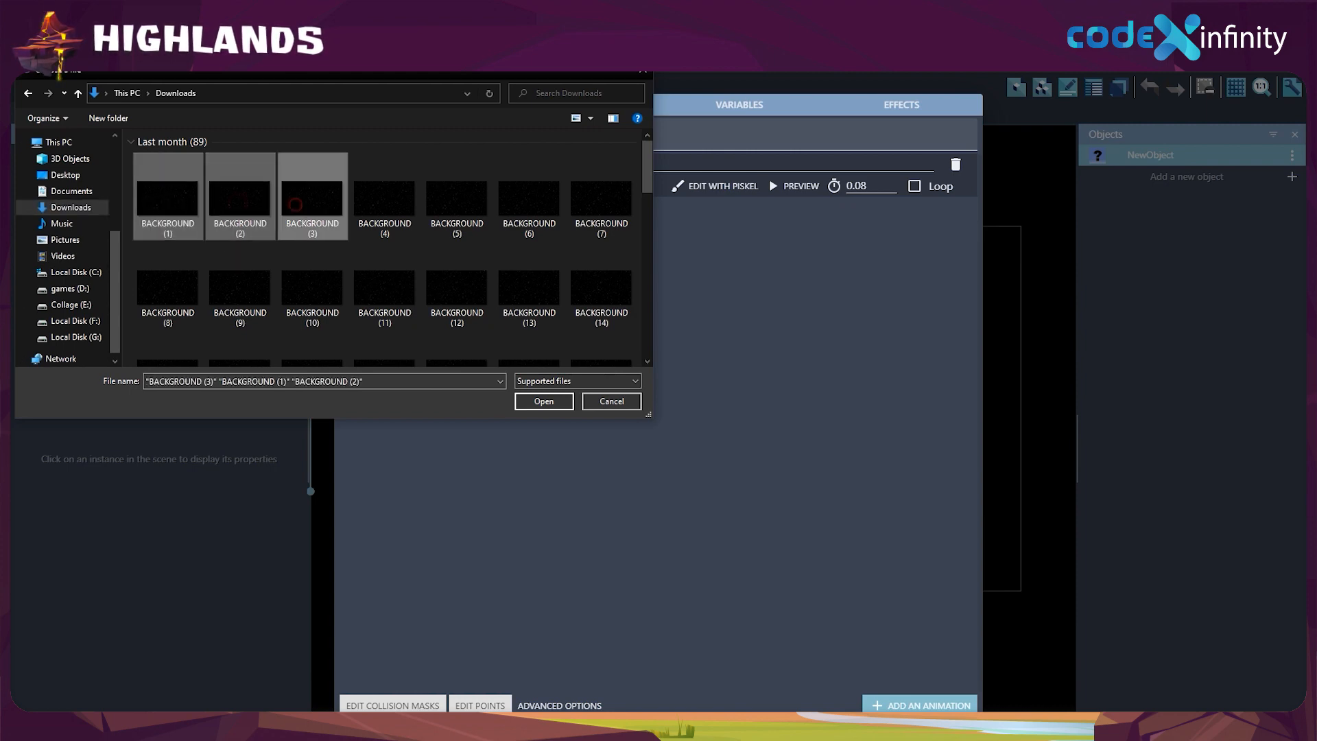
pyautogui.keyDown('shift'); pyautogui.click(456, 198); pyautogui.keyUp('shift')
pyautogui.keyDown('shift'); pyautogui.click(528, 199); pyautogui.keyUp('shift')
pyautogui.keyDown('shift'); pyautogui.click(167, 288); pyautogui.keyUp('shift')
pyautogui.keyDown('shift'); pyautogui.click(312, 288); pyautogui.keyUp('shift')
pyautogui.keyDown('shift'); pyautogui.click(456, 288); pyautogui.keyUp('shift')
pyautogui.keyDown('shift'); pyautogui.click(528, 288); pyautogui.keyUp('shift')
pyautogui.keyDown('shift'); pyautogui.click(589, 295); pyautogui.keyUp('shift')
pyautogui.scroll(-1, 569, 309)
pyautogui.keyDown('shift'); pyautogui.click(240, 319); pyautogui.keyUp('shift')
pyautogui.keyDown('shift'); pyautogui.click(370, 318); pyautogui.keyUp('shift')
pyautogui.keyDown('shift'); pyautogui.click(590, 317); pyautogui.keyUp('shift')
pyautogui.scroll(-2, 521, 317)
pyautogui.keyDown('shift'); pyautogui.moveTo(126, 222); pyautogui.dragTo(593, 341); pyautogui.keyUp('shift')
pyautogui.scroll(-1, 586, 301)
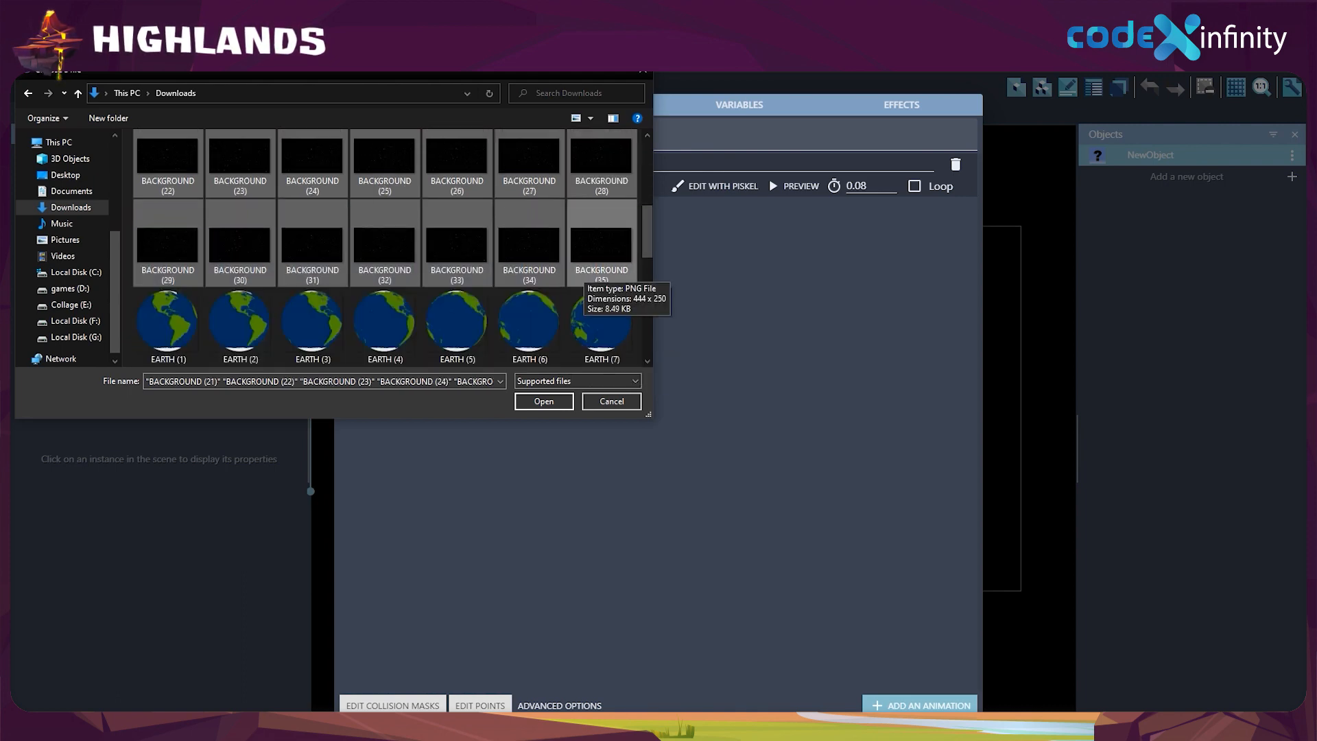
pyautogui.click(543, 401)
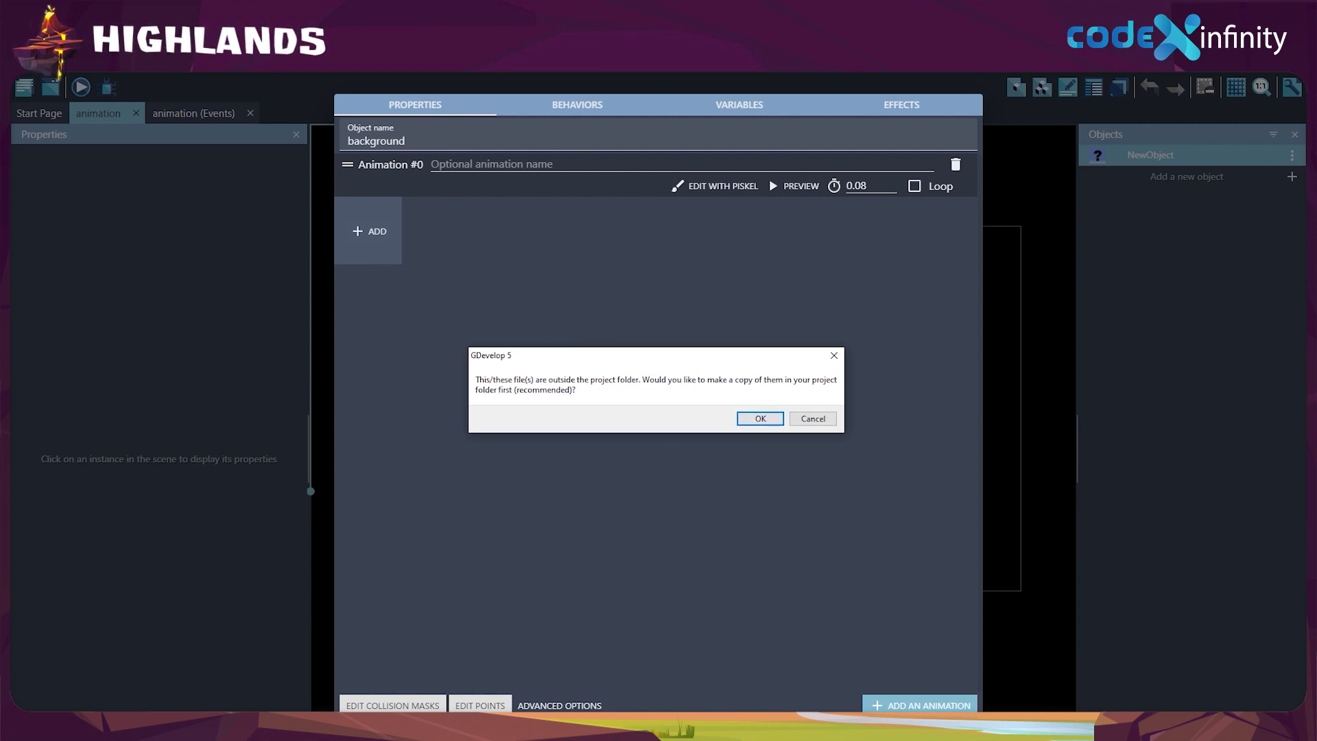
pyautogui.click(760, 419)
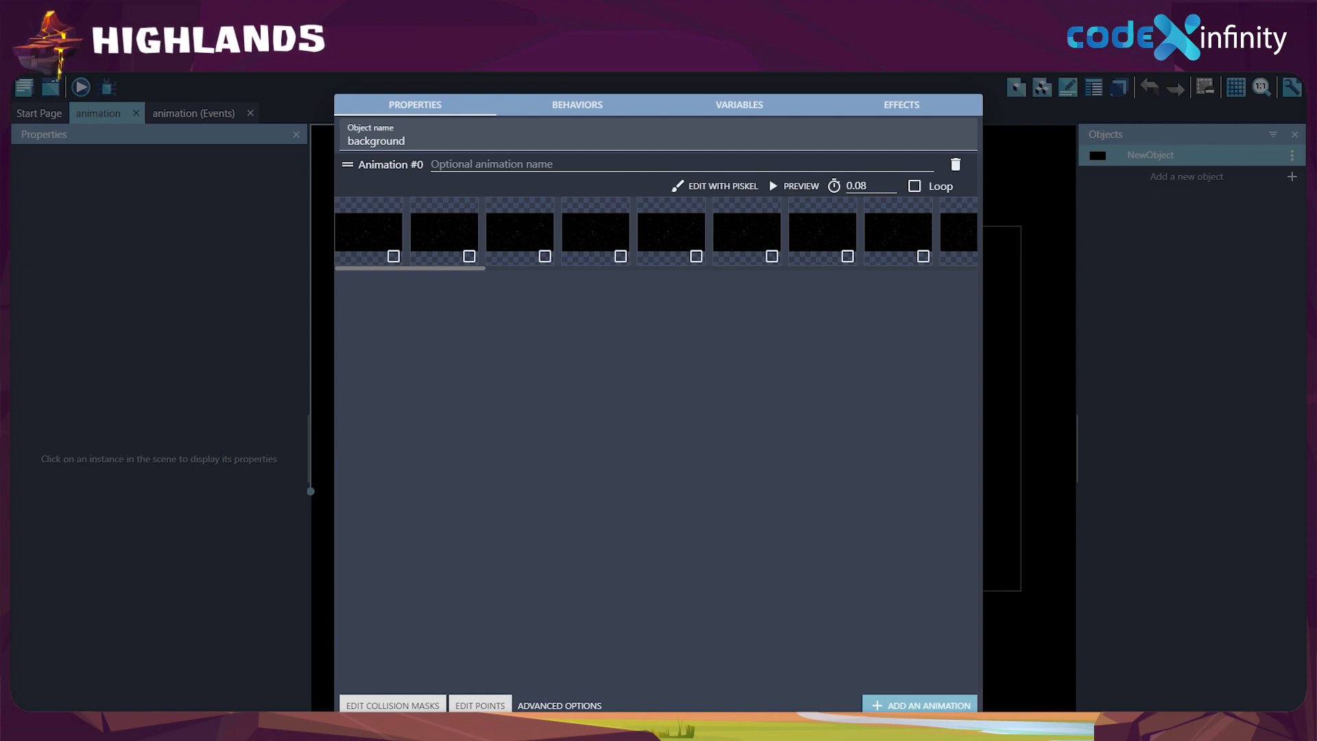
# - Make the background animation loop, set its playback speed to 20 FPS, and apply the object changes
pyautogui.click(914, 185)
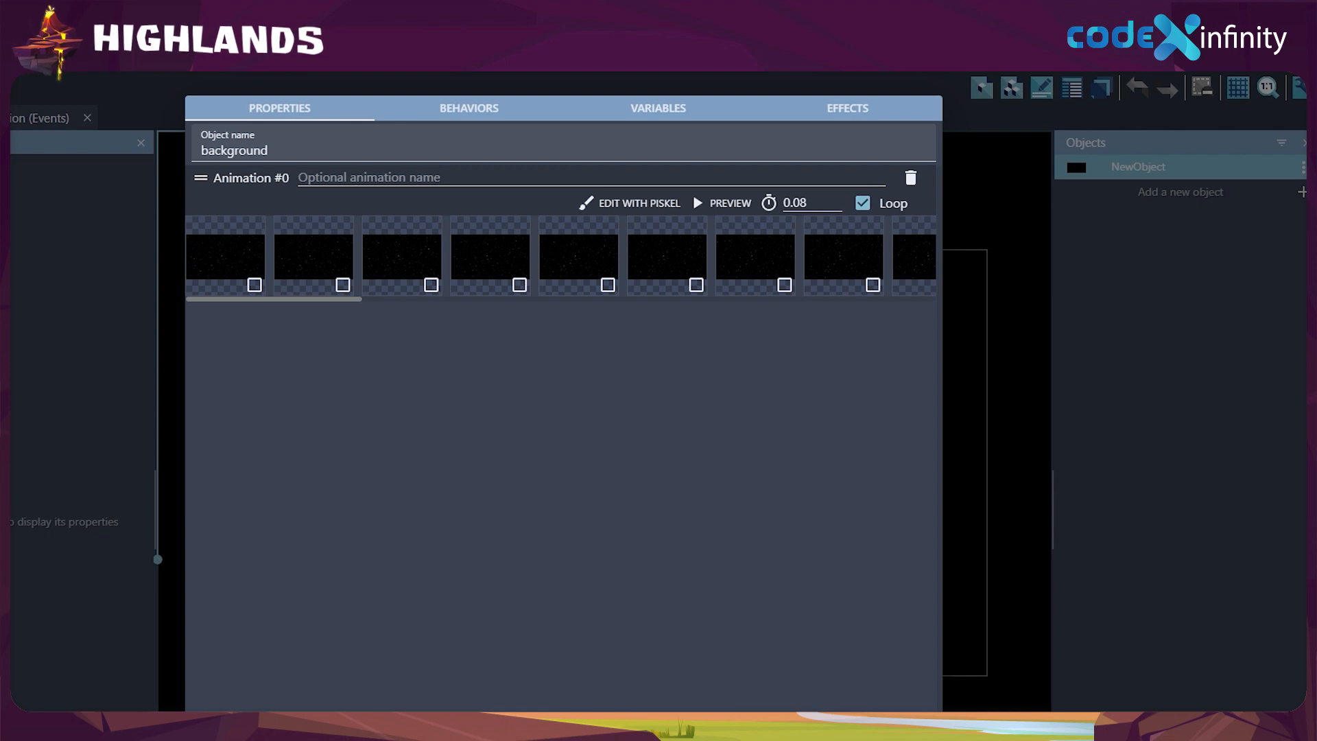
pyautogui.click(713, 203)
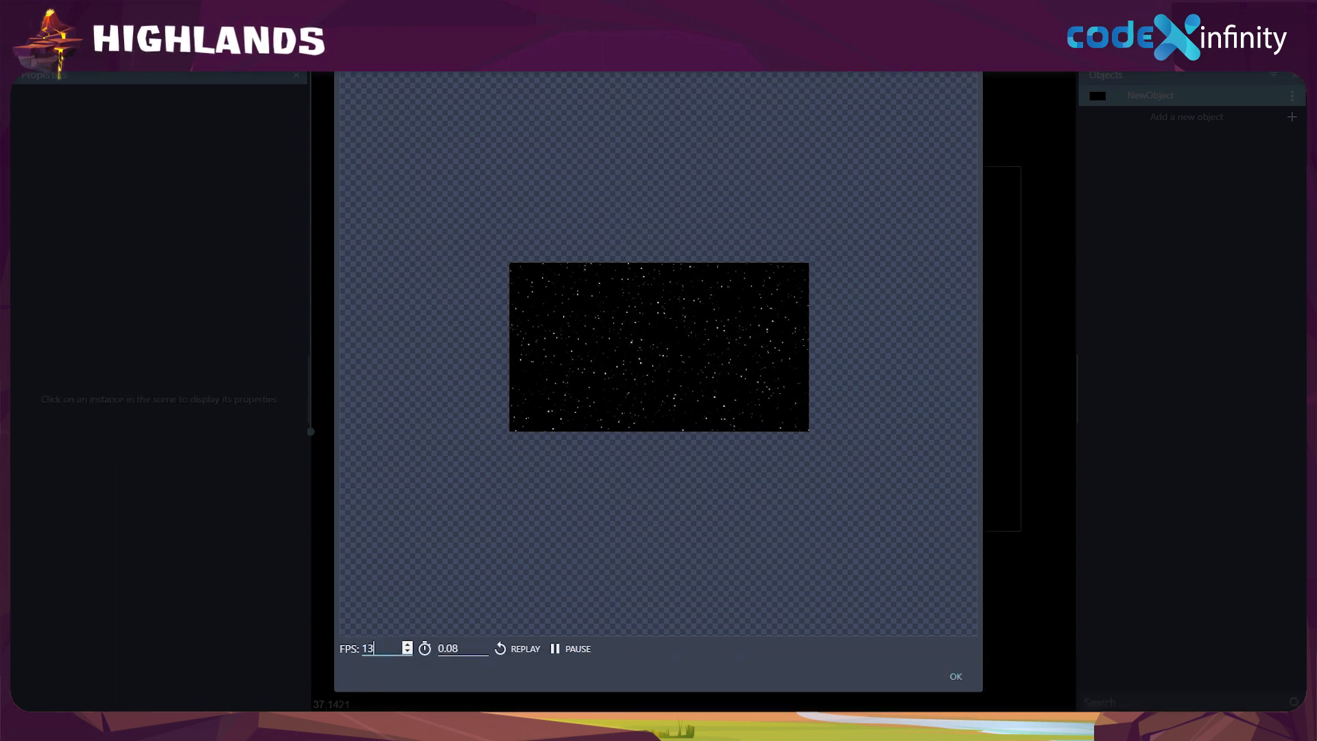
pyautogui.click(407, 645)
pyautogui.click(406, 644)
pyautogui.click(406, 645)
pyautogui.click(406, 645)
pyautogui.click(407, 645)
pyautogui.click(407, 645)
pyautogui.click(407, 645)
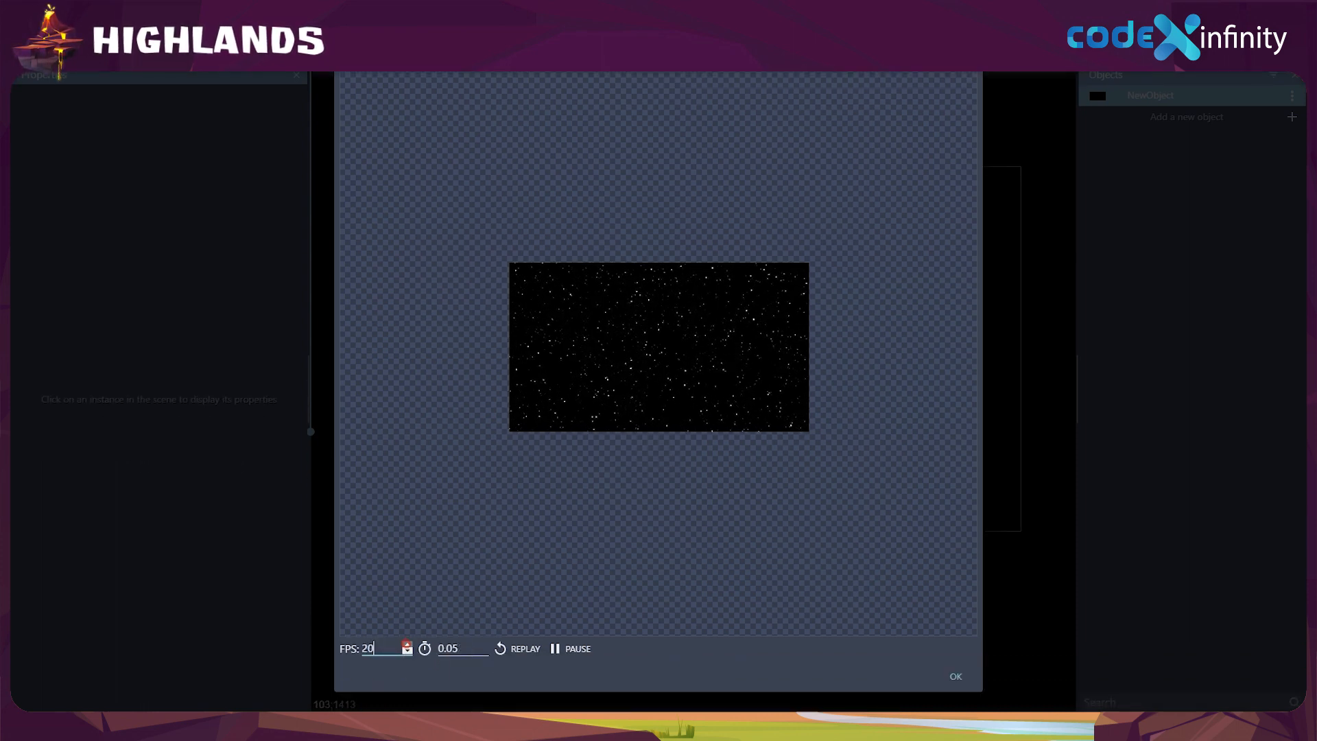
pyautogui.click(955, 678)
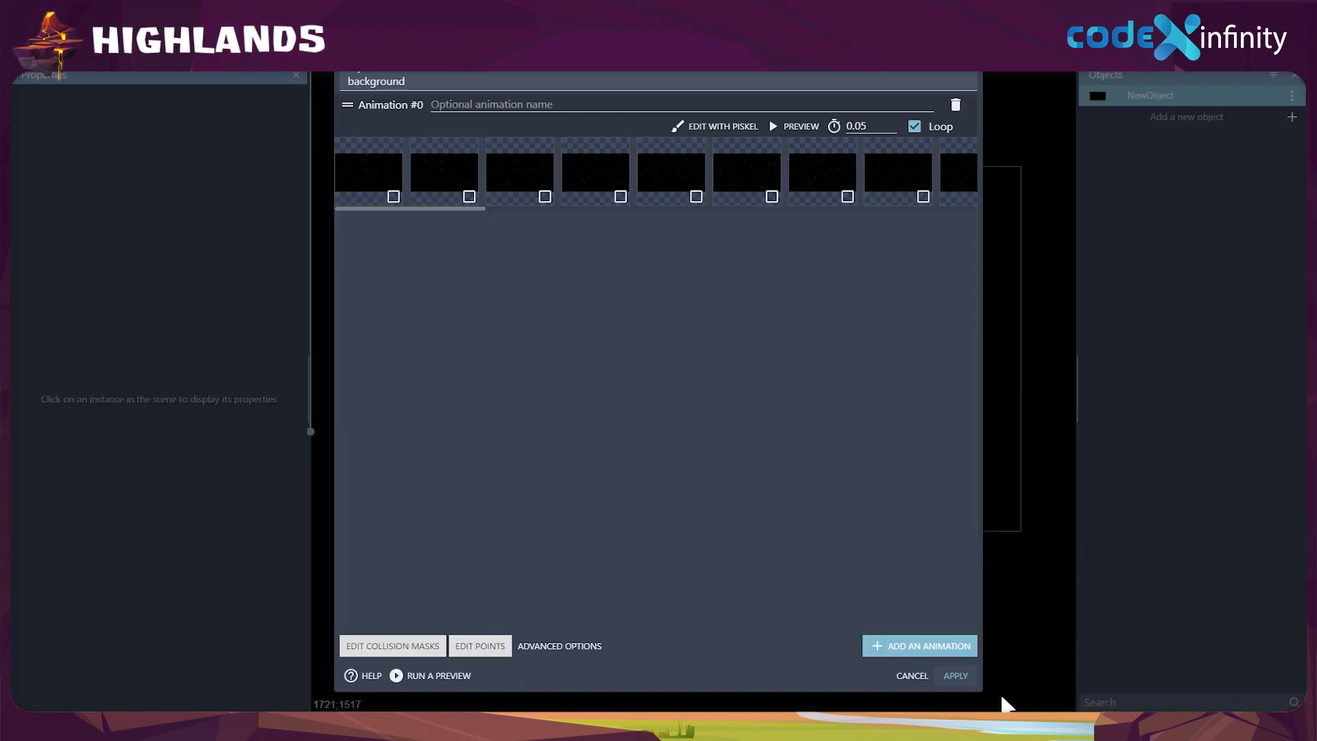
pyautogui.click(956, 676)
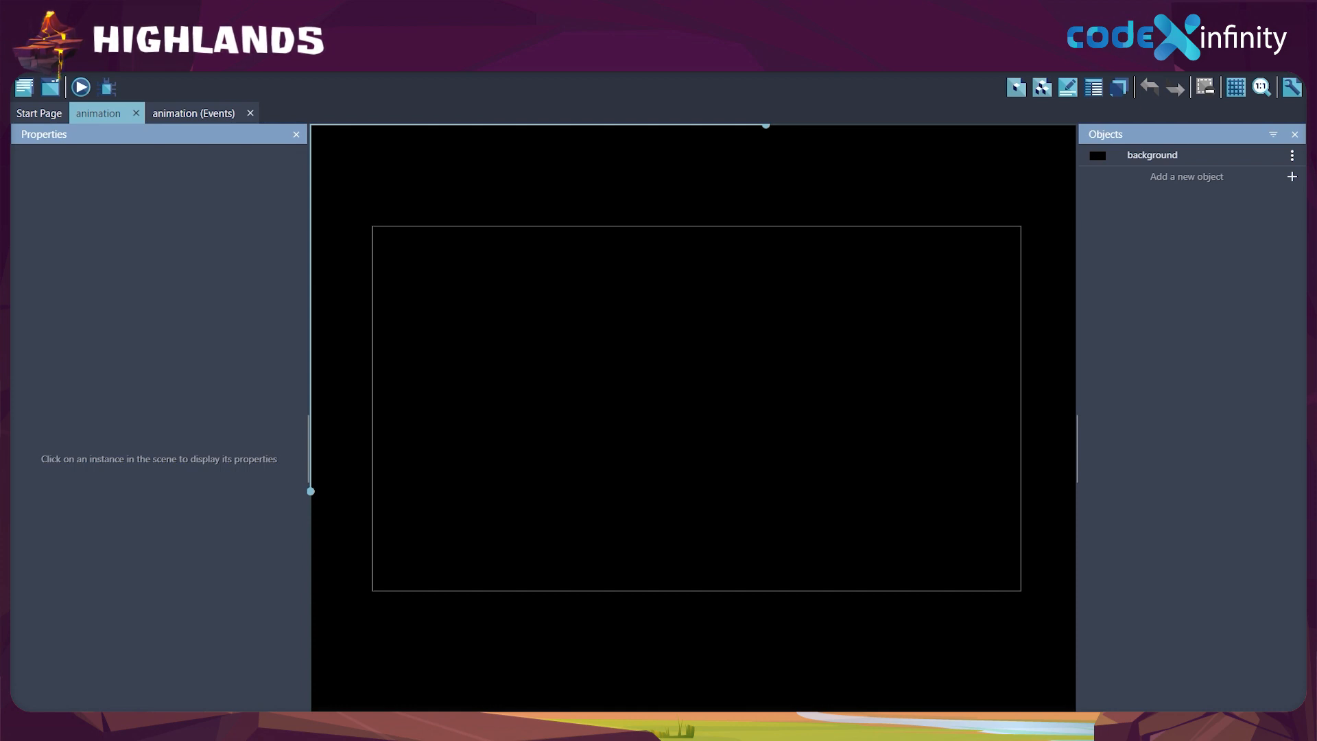
# - Place an instance of the background object in the scene and set its position to X 0, Y 0
pyautogui.moveTo(1142, 155); pyautogui.dragTo(491, 374)
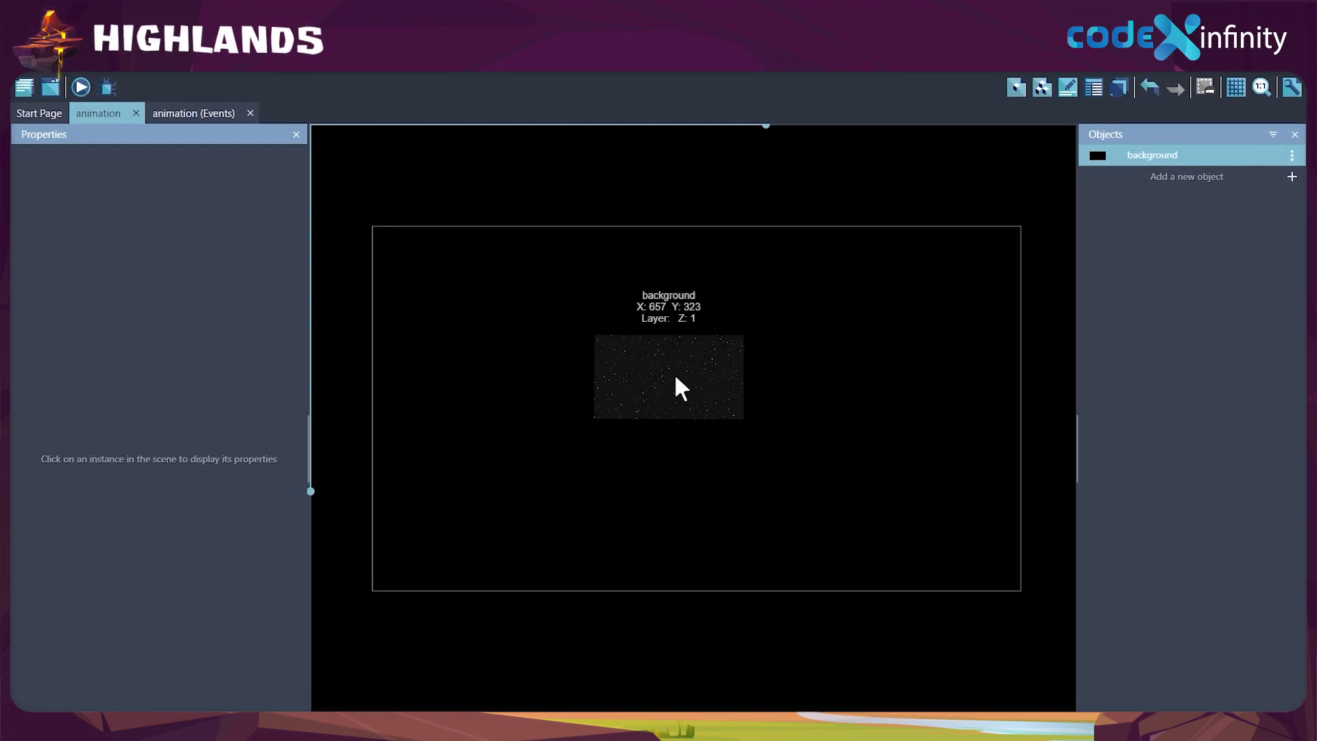
pyautogui.click(670, 378)
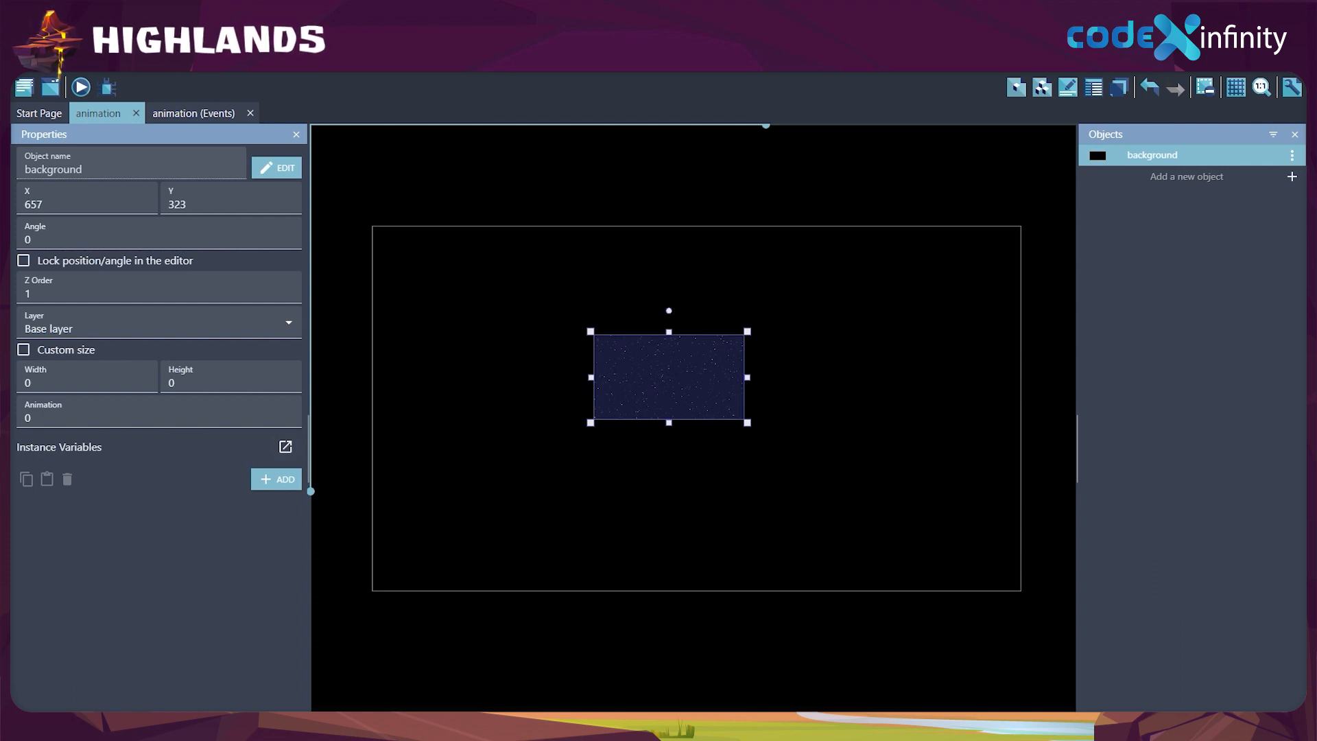
pyautogui.click(90, 177)
pyautogui.press('BackSpace')
pyautogui.press('BackSpace')
pyautogui.press('BackSpace')
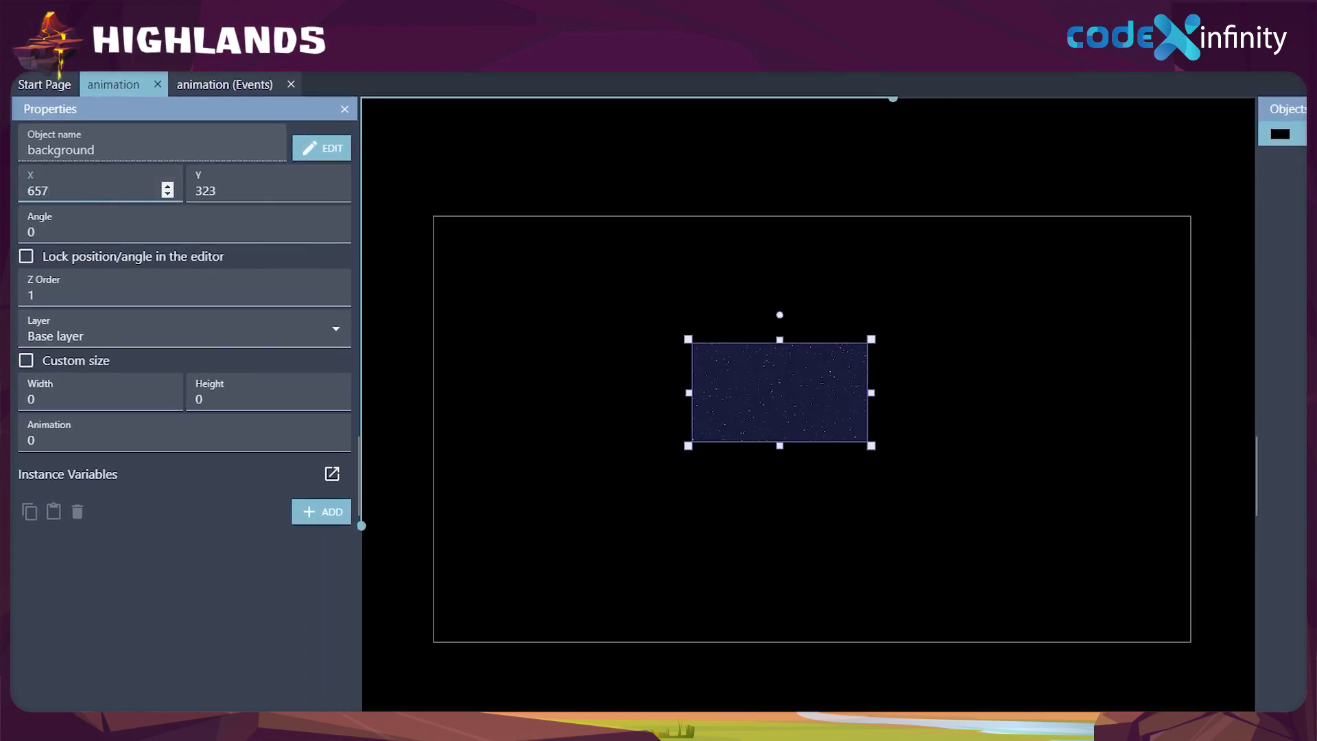
pyautogui.write('0')
pyautogui.click(231, 184)
pyautogui.press('BackSpace')
pyautogui.press('BackSpace')
pyautogui.press('BackSpace')
pyautogui.write('0')
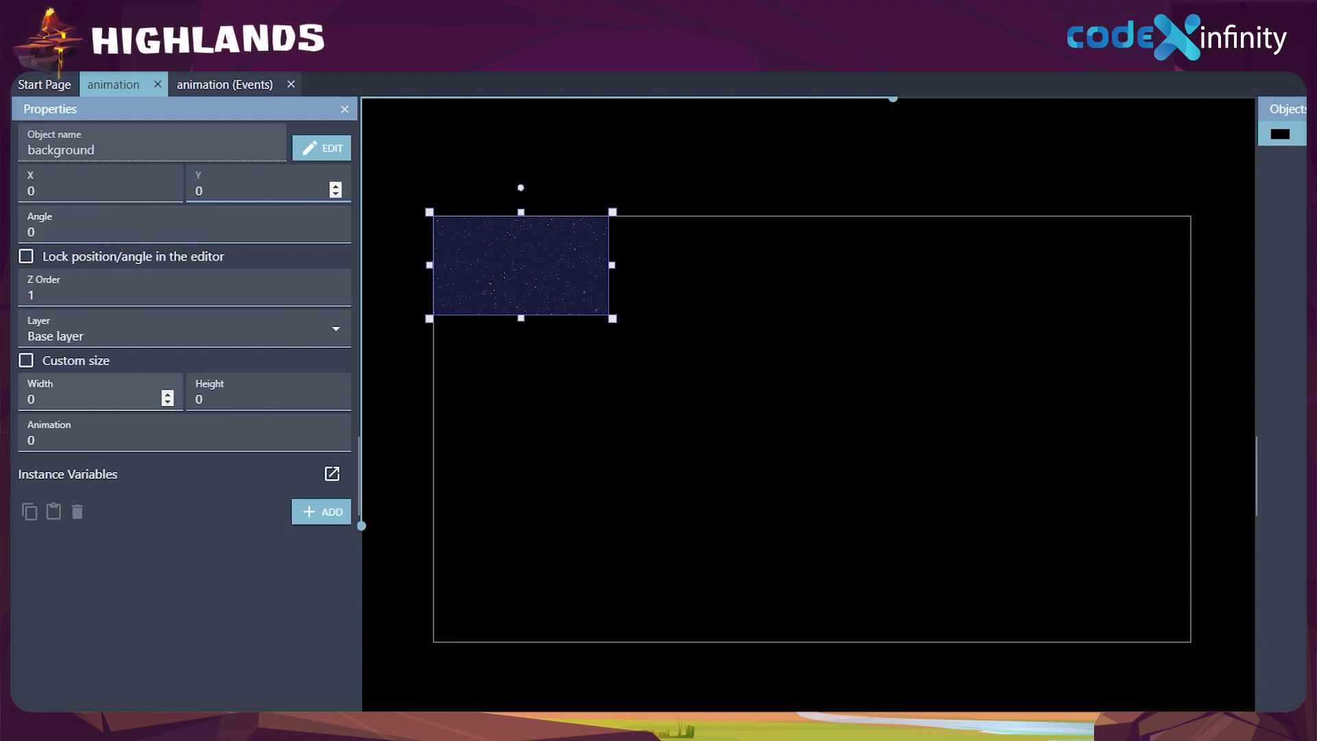
# - Give the background instance a custom size of 1920 wide by 1080 high, then deselect it
pyautogui.click(42, 392)
pyautogui.press('BackSpace')
pyautogui.write('1920')
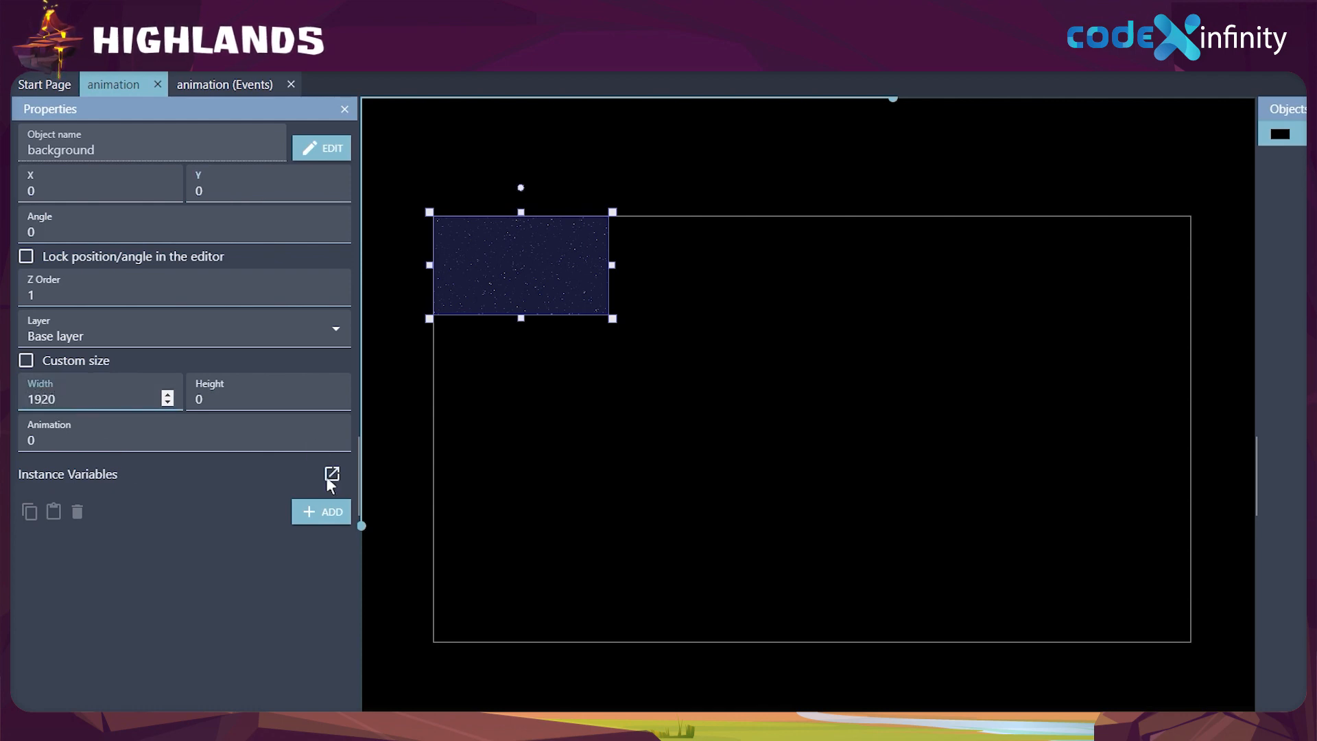
pyautogui.click(240, 401)
pyautogui.press('BackSpace')
pyautogui.write('1080')
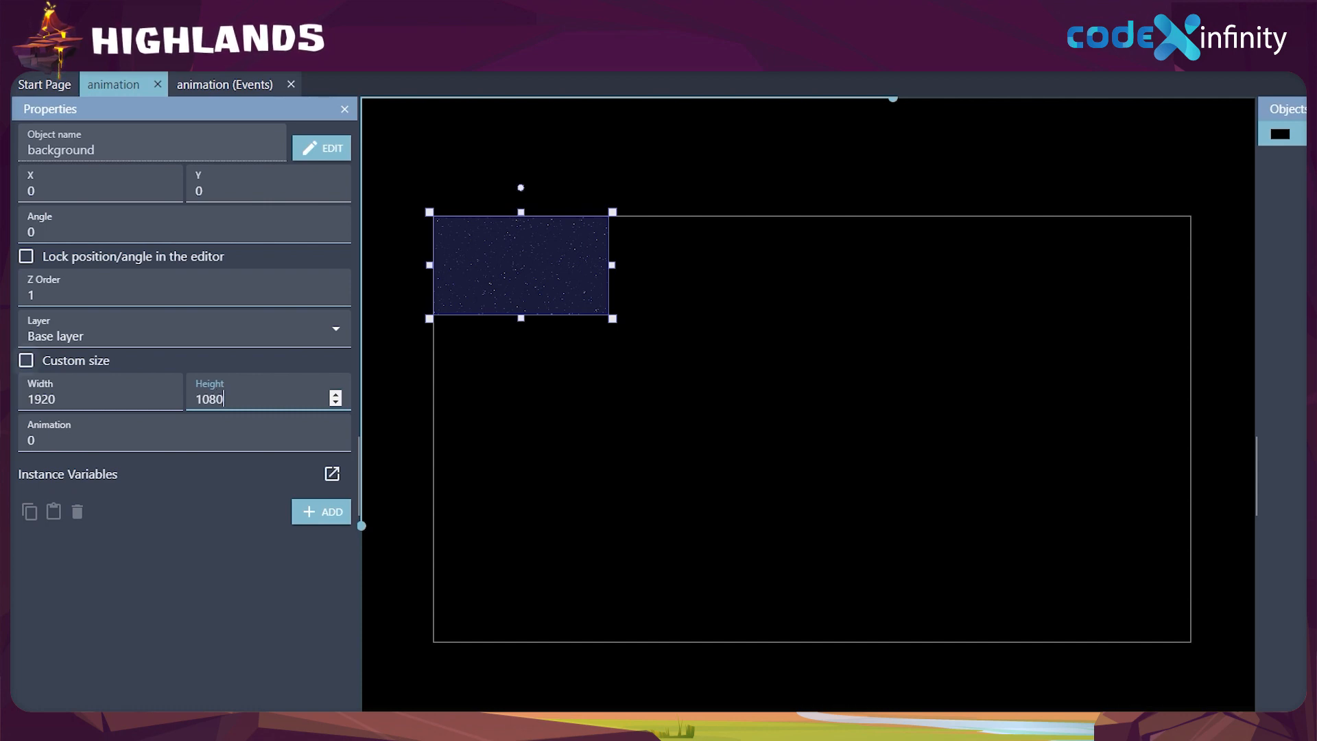
pyautogui.click(26, 360)
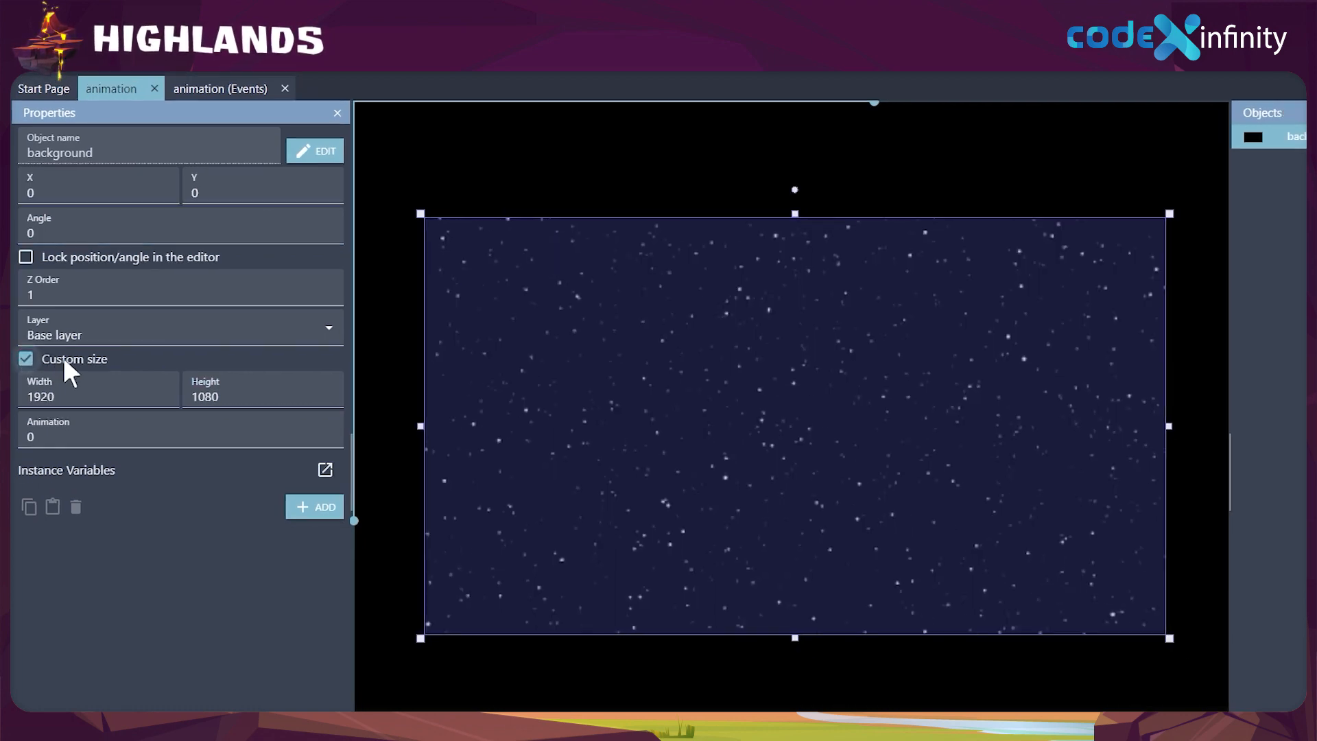
pyautogui.press('Escape')
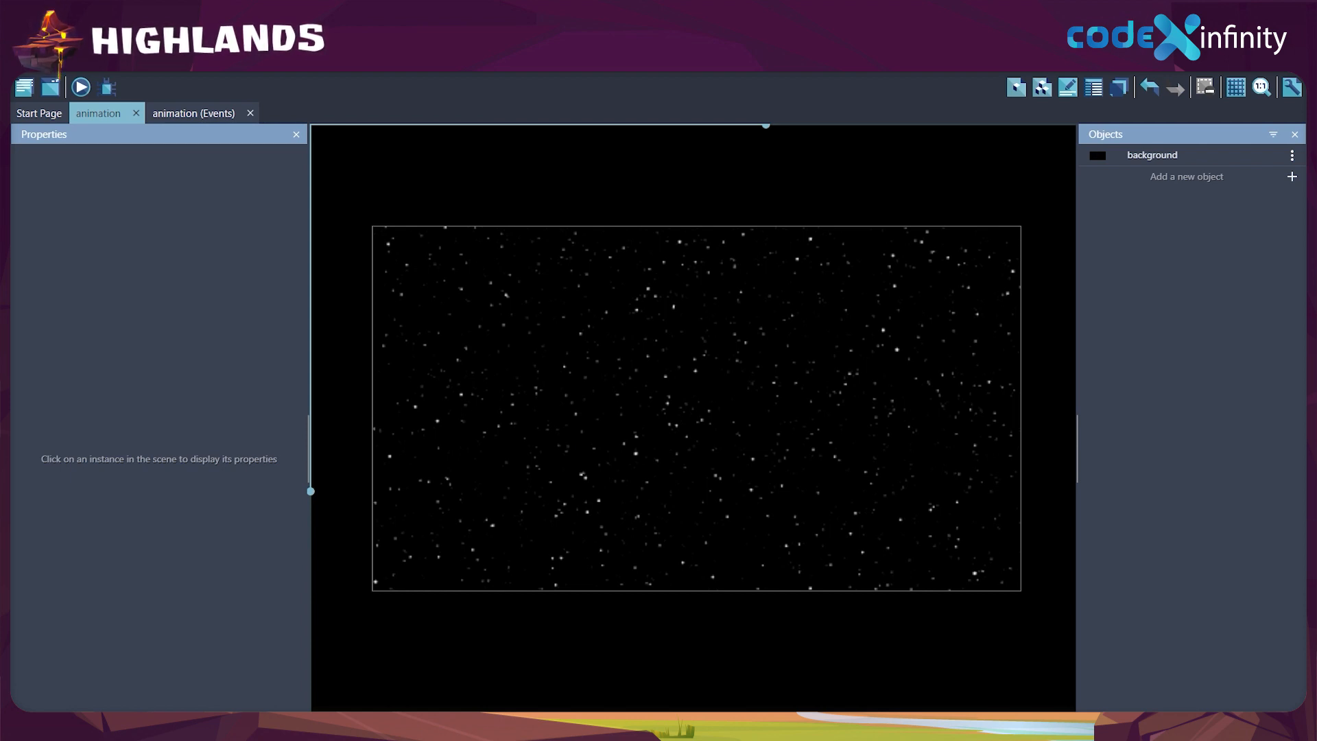
# - Preview the animation scene to check the moving starry background, then close the preview window
pyautogui.click(81, 87)
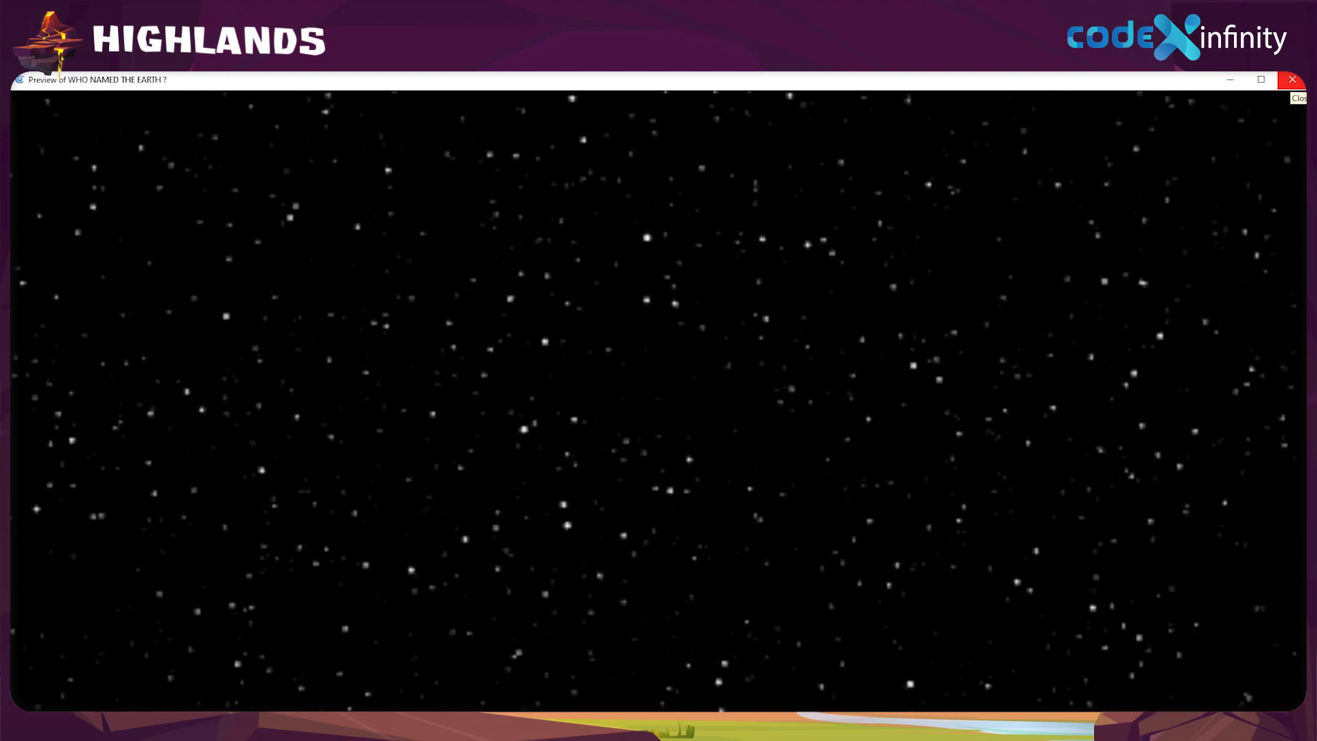
pyautogui.click(1292, 79)
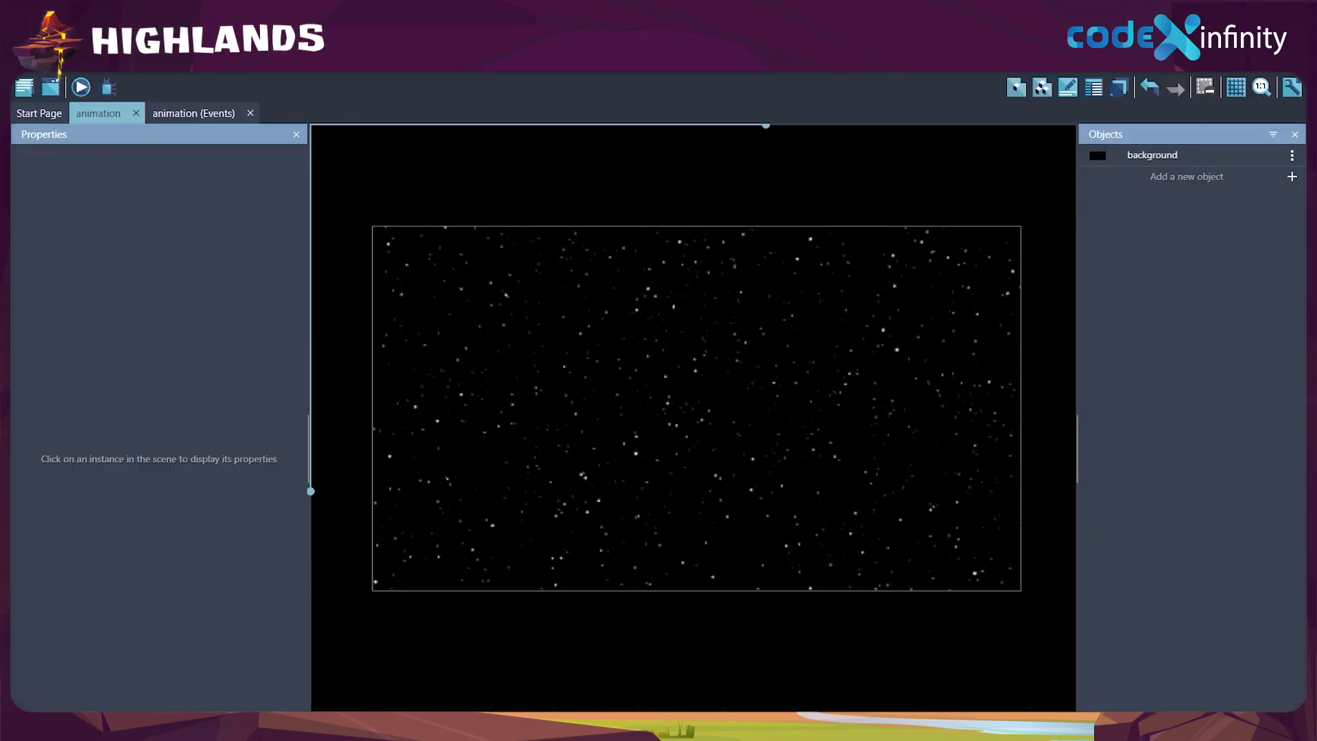